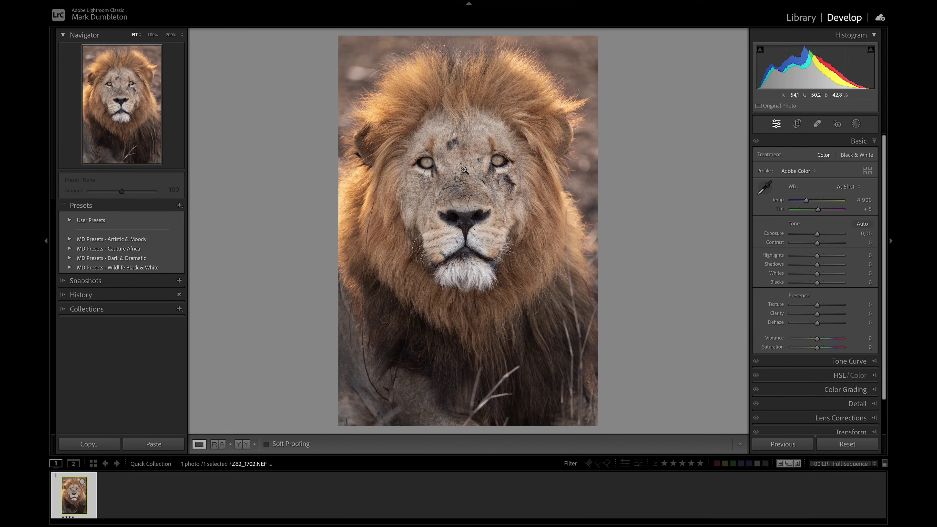
Step: Compare the Adobe Color and Adobe Standard profiles, settling on Adobe Standard
click(815, 172)
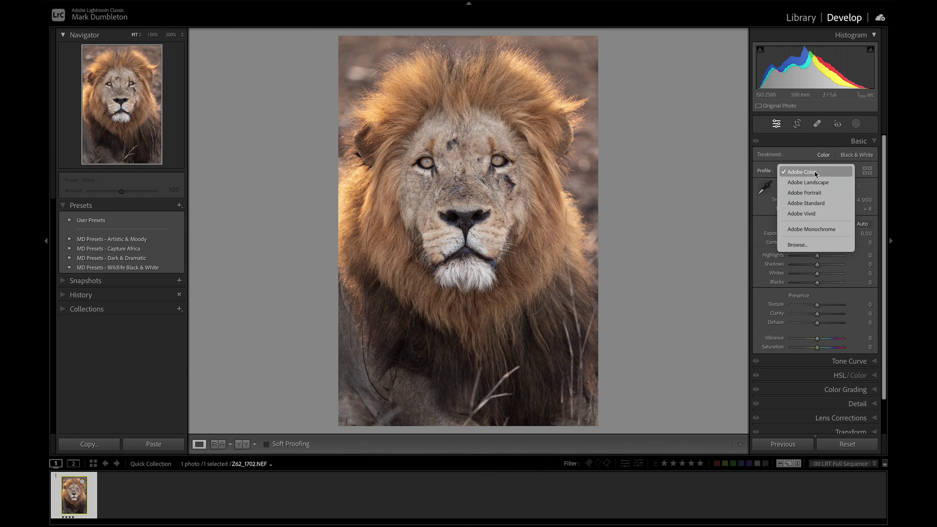
click(823, 204)
click(818, 171)
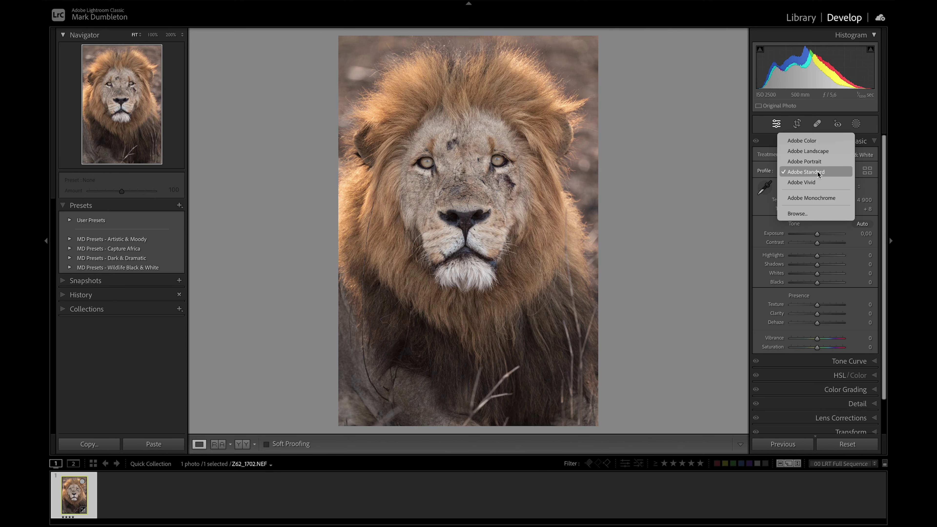
click(810, 142)
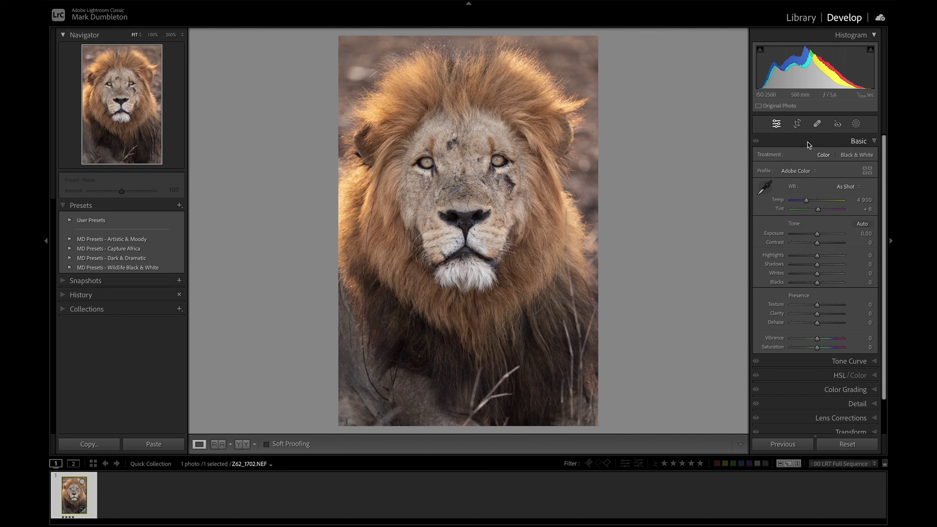
click(812, 172)
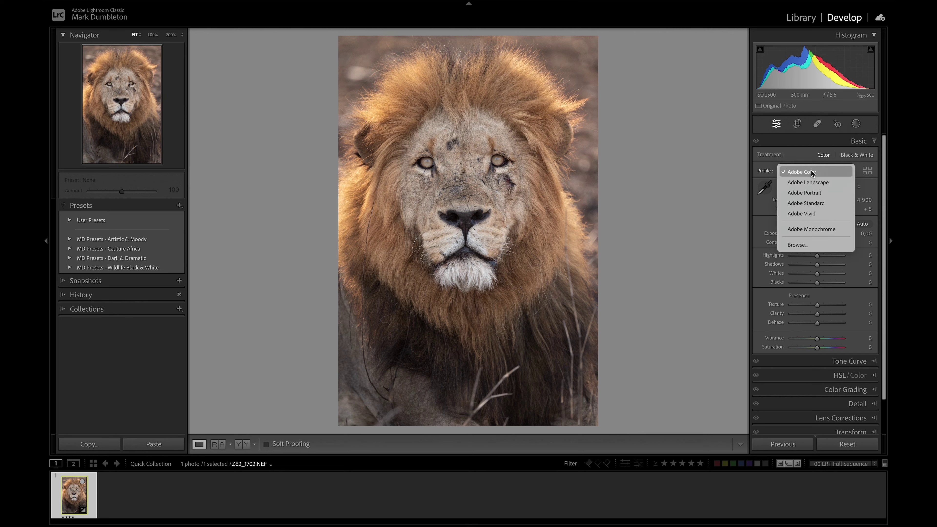
click(816, 202)
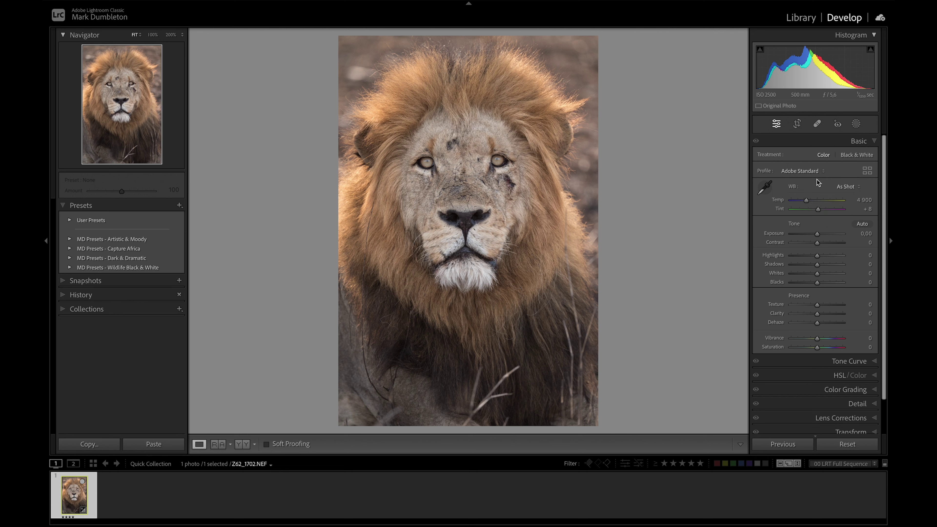
Step: Lower Exposure to -0.50, lift Blacks to +24 and raise Whites toward +25 while previewing clipping
drag(817, 233, 815, 235)
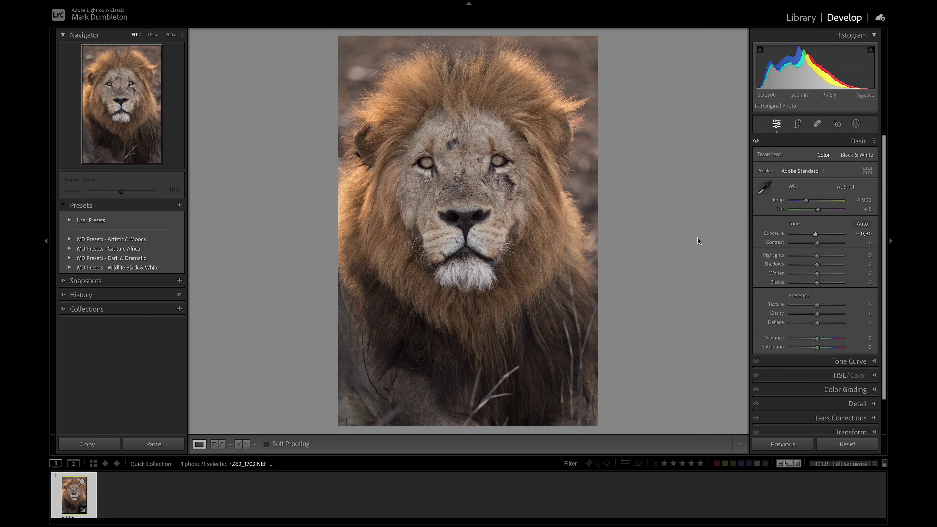
drag(818, 283, 823, 283)
drag(816, 235, 814, 237)
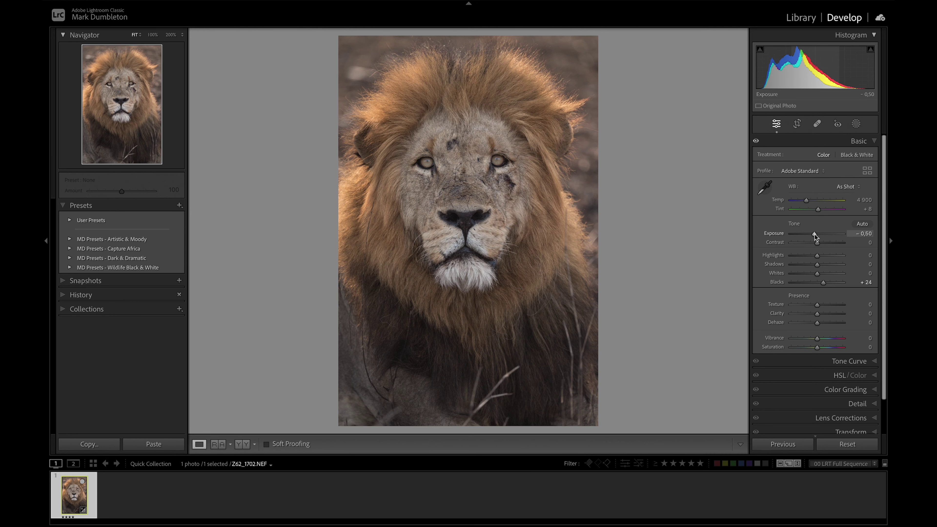
mouse_move(817, 274)
mouse_down()
mouse_move(826, 278)
mouse_move(812, 257)
mouse_up()
key(alt)
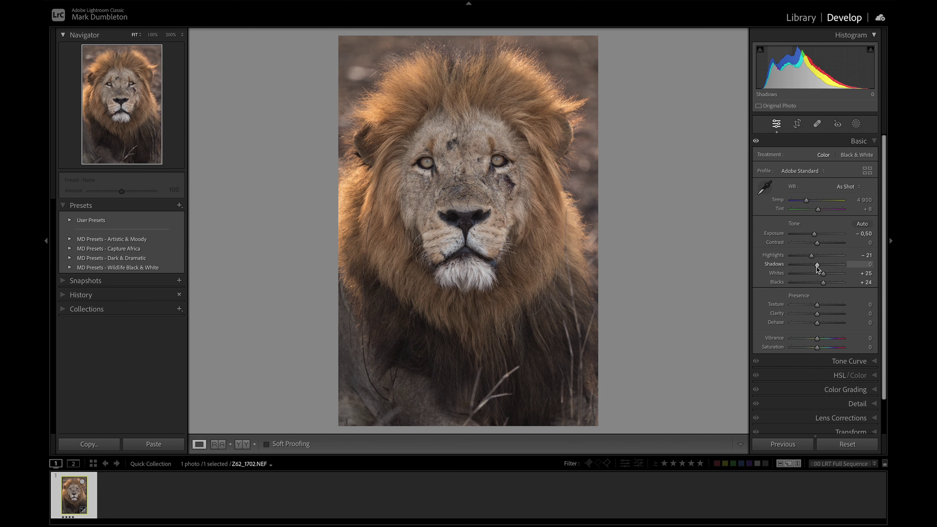
Step: Set Shadows to +5 and Contrast to +28 in the Basic panel
click(816, 265)
drag(818, 265, 818, 264)
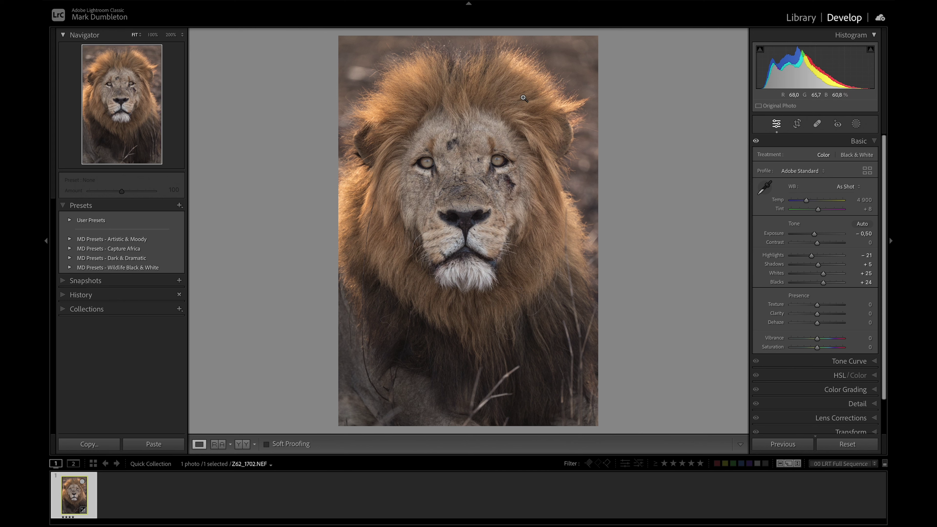
drag(816, 242, 825, 244)
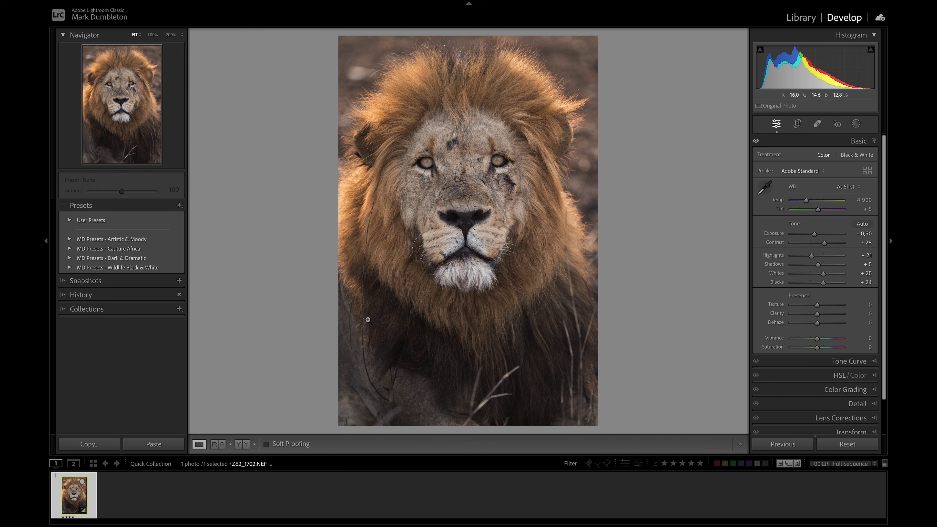
Step: Draw a radial gradient mask over the lion's face, sized taller and wider across the mane
click(857, 126)
click(785, 236)
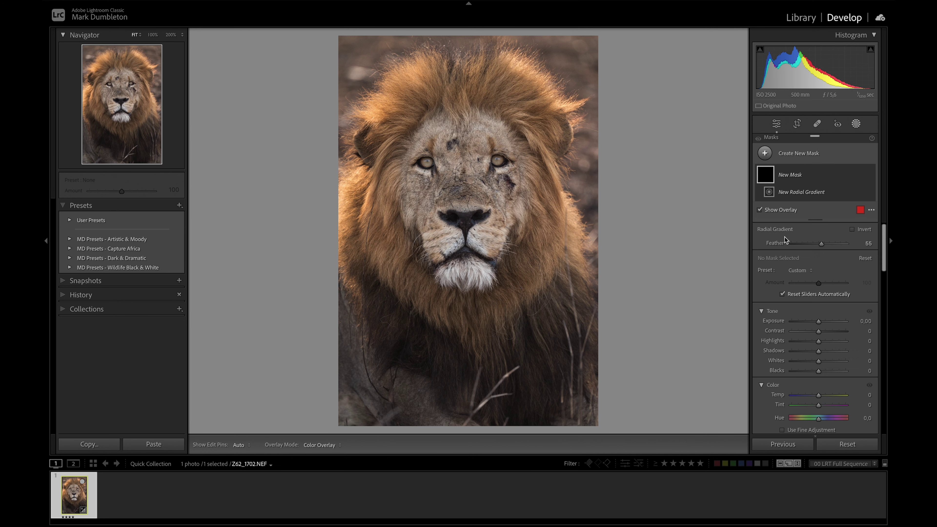
drag(464, 177, 549, 292)
drag(466, 199, 468, 250)
drag(463, 299, 465, 319)
drag(549, 193, 573, 194)
Step: Give the face mask Texture 12 and Clarity 27 with the overlay hidden
scroll(828, 373, down, 10)
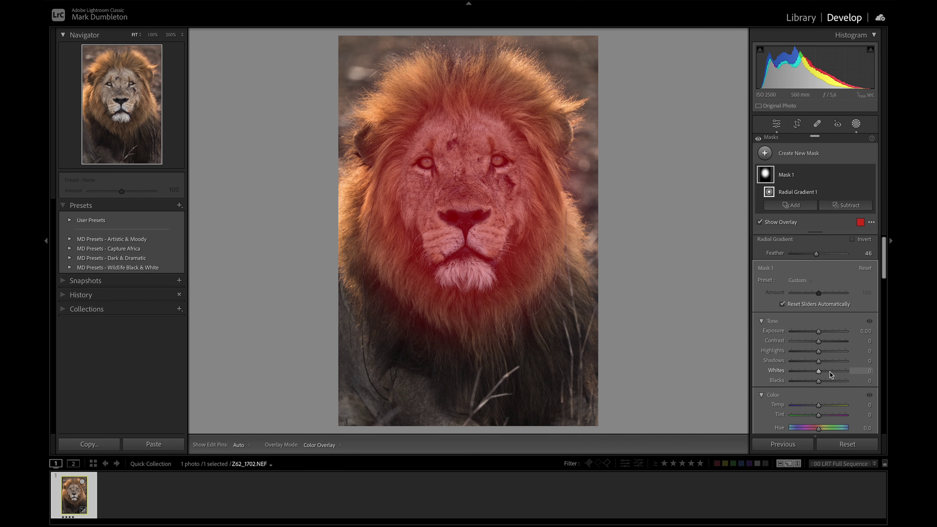
key(o)
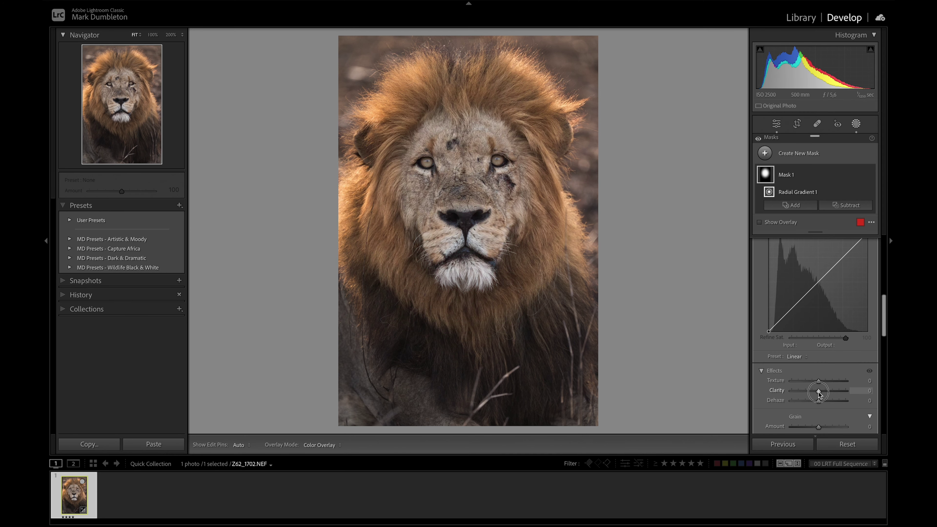
mouse_move(818, 391)
mouse_down()
mouse_move(826, 393)
mouse_move(822, 384)
mouse_up()
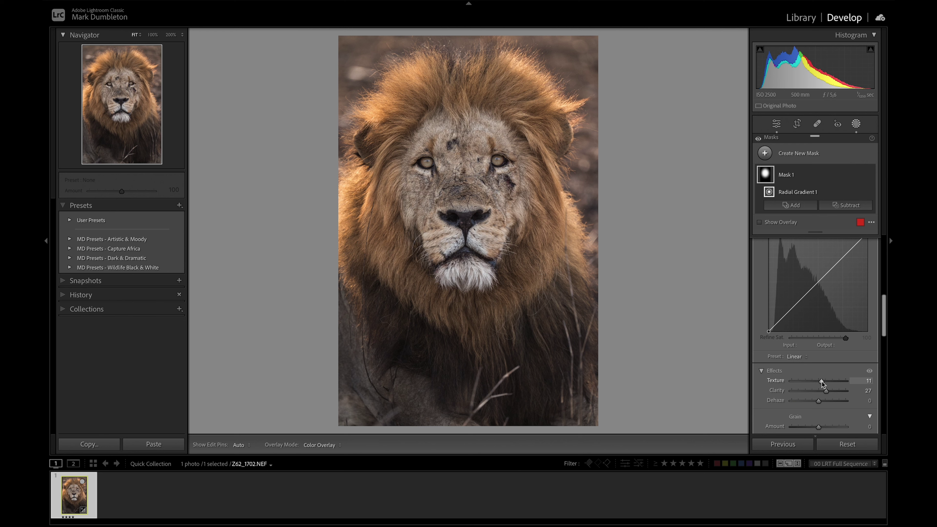
Step: Return to global adjustments and set Clarity to -10 and Texture to -5
click(855, 125)
drag(817, 278, 816, 278)
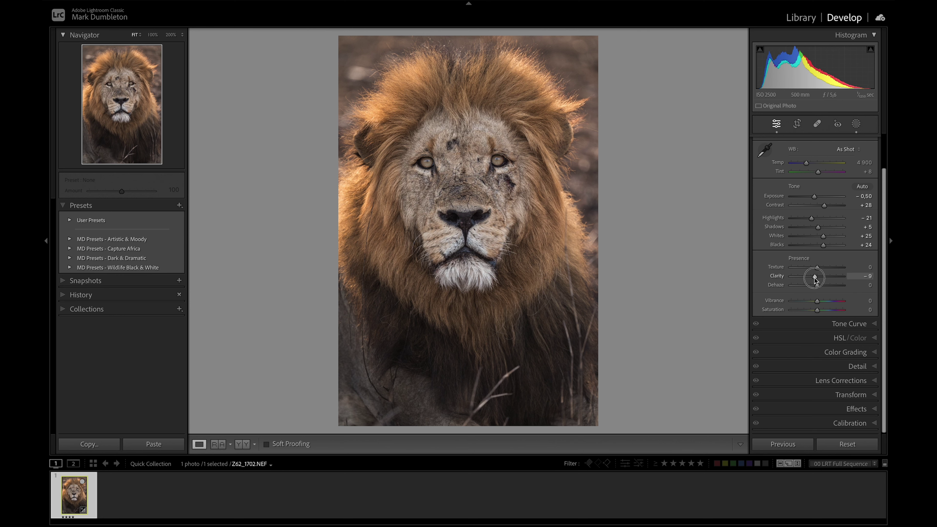
drag(816, 268, 815, 271)
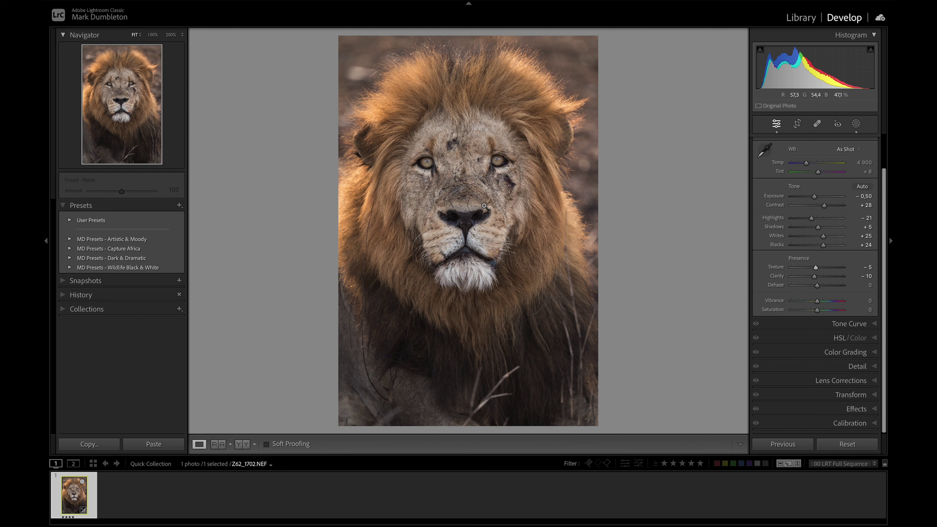
Step: Zoom in on the lion's eye and paint a new brush mask over the whole iris
click(456, 161)
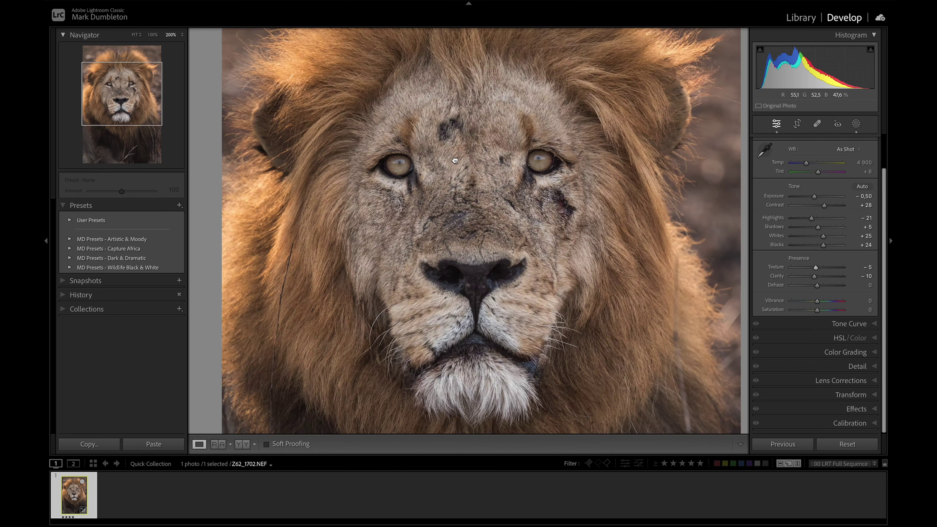
drag(381, 175, 497, 174)
click(379, 152)
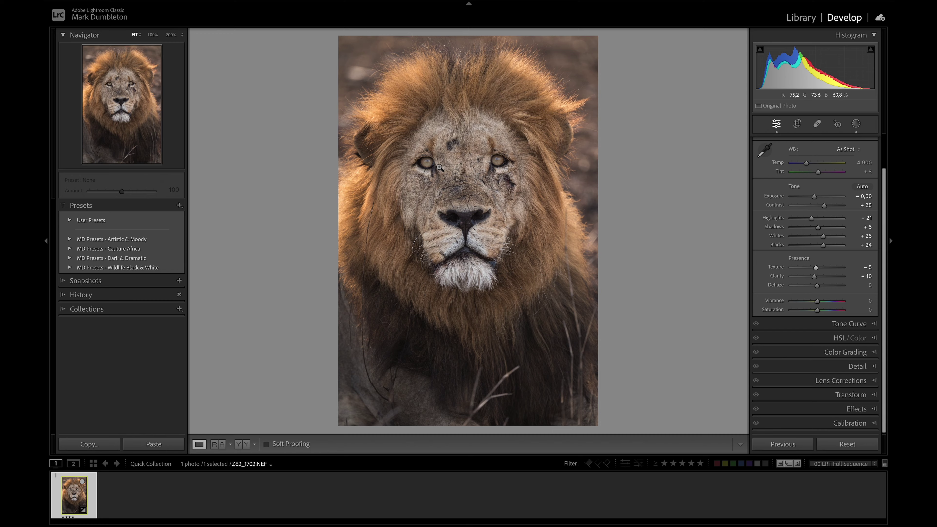
click(427, 162)
drag(427, 163, 374, 184)
click(855, 124)
click(765, 154)
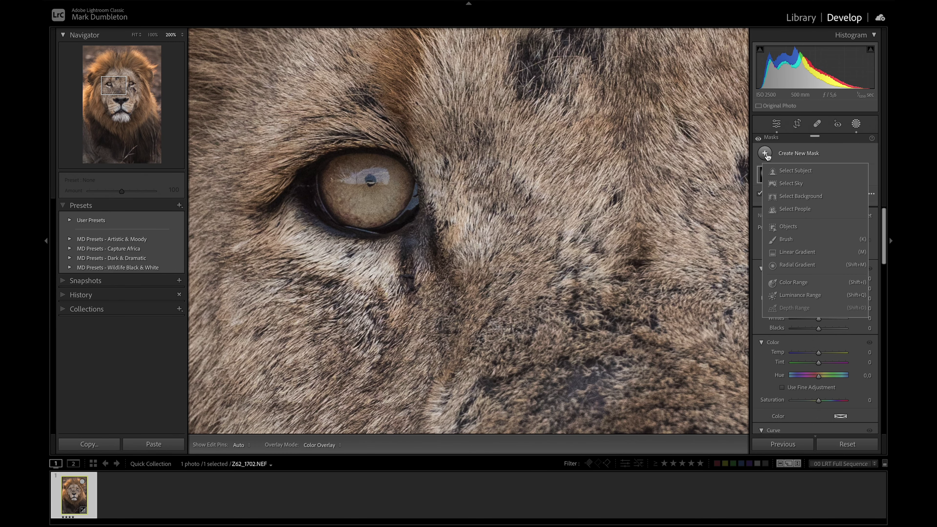
click(790, 240)
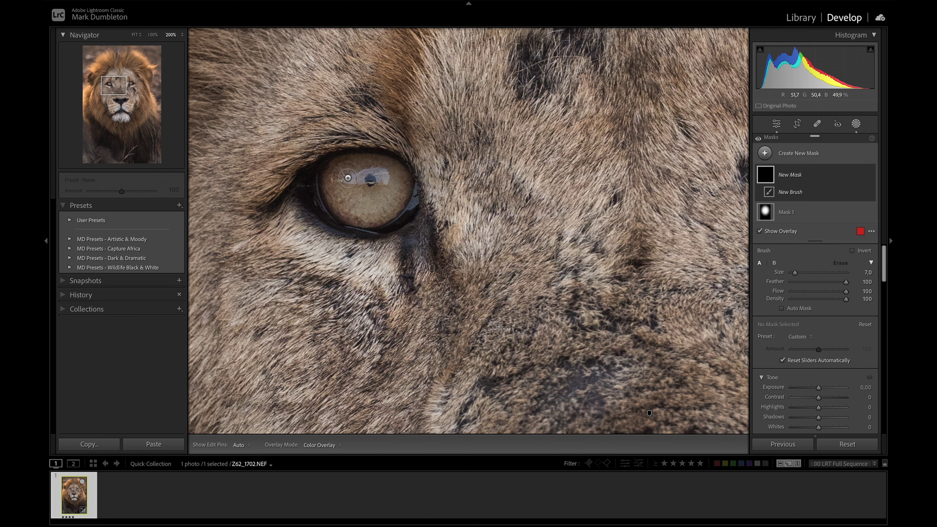
mouse_move(337, 176)
mouse_down()
mouse_move(344, 208)
mouse_move(379, 214)
mouse_move(391, 187)
mouse_move(345, 182)
mouse_move(338, 197)
mouse_move(361, 196)
mouse_up()
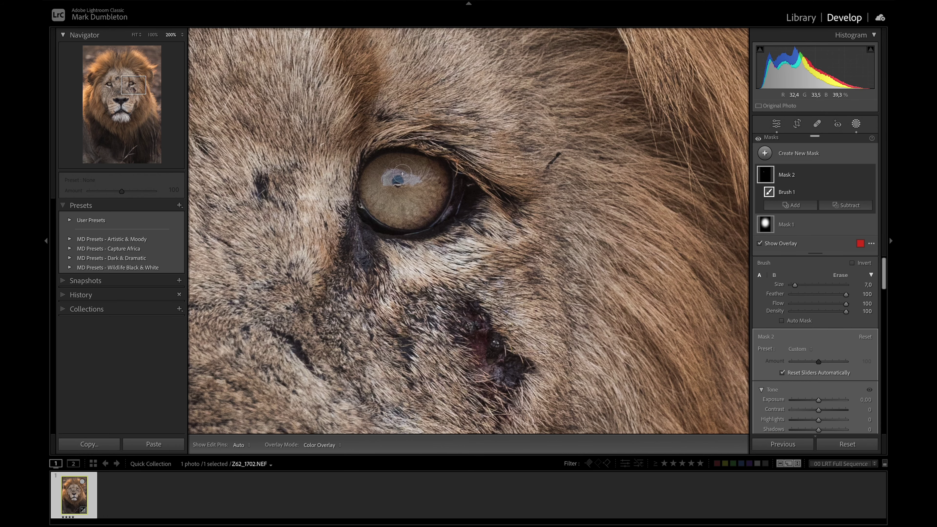
mouse_move(402, 173)
mouse_down()
mouse_move(374, 176)
mouse_move(371, 195)
mouse_move(412, 216)
mouse_move(428, 204)
mouse_move(423, 174)
mouse_move(401, 202)
mouse_up()
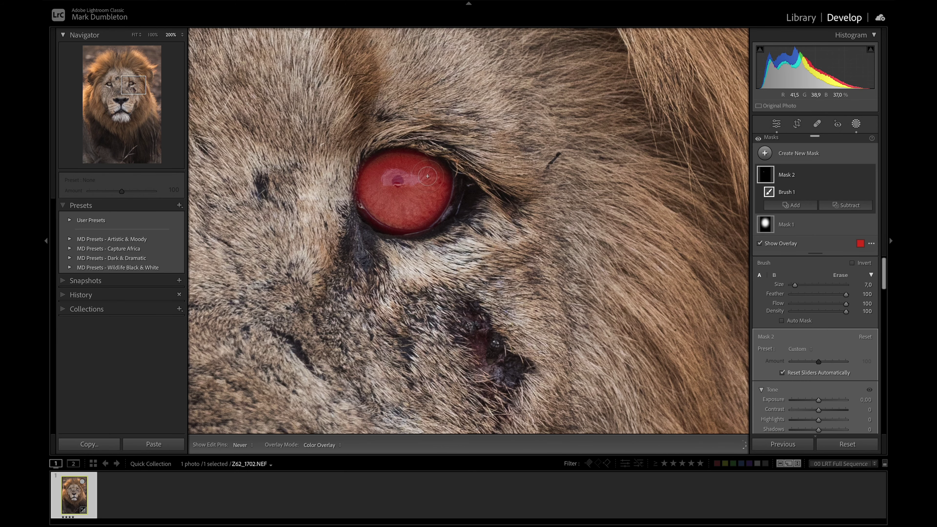
Step: Give the iris mask Texture 27, Clarity 43, Contrast 23 and Saturation 15
key(h)
scroll(822, 351, down, 10)
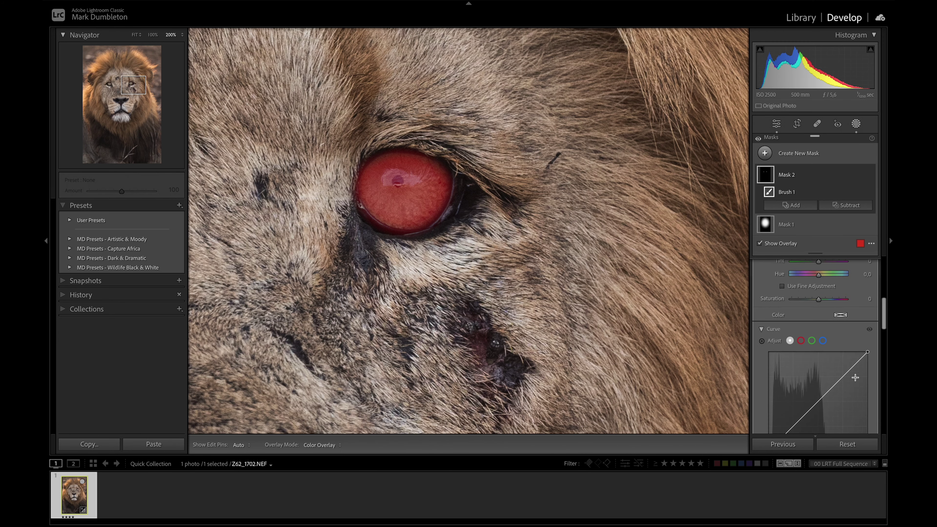
mouse_move(825, 375)
mouse_down()
mouse_move(814, 375)
mouse_move(834, 375)
mouse_move(827, 366)
mouse_up()
key(o)
key(z)
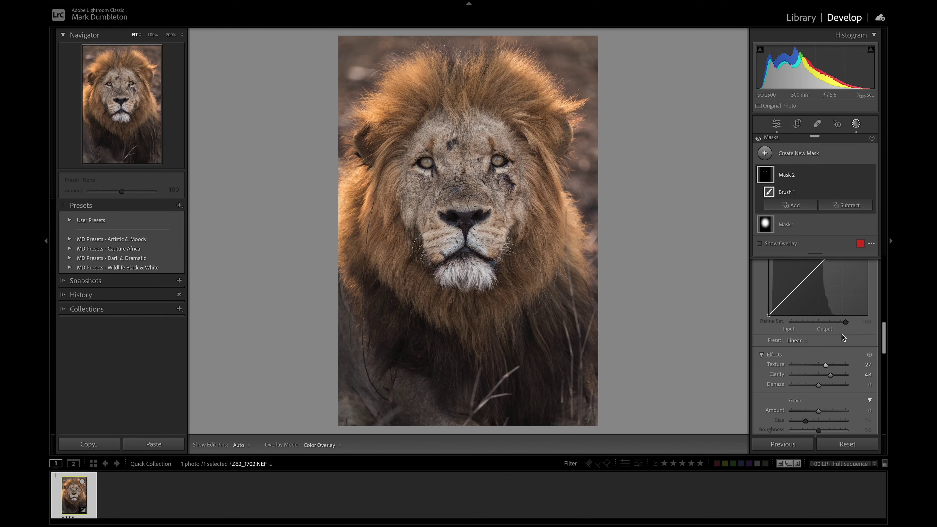
scroll(841, 335, up, 5)
mouse_move(817, 400)
mouse_down()
mouse_move(824, 412)
mouse_move(818, 402)
mouse_up()
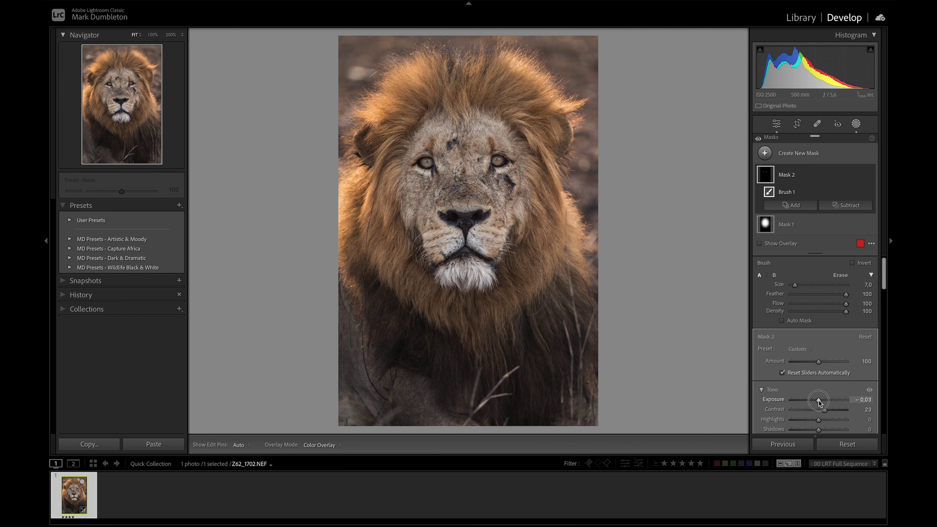
scroll(818, 400, down, 5)
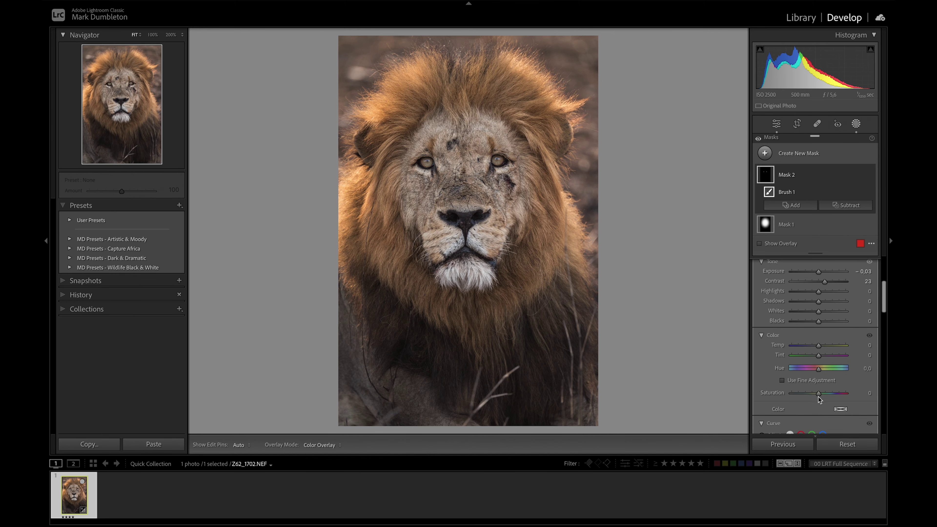
drag(819, 394, 823, 395)
Step: Paint a new brush mask over the catchlights in both of the lion's eyes
key(z)
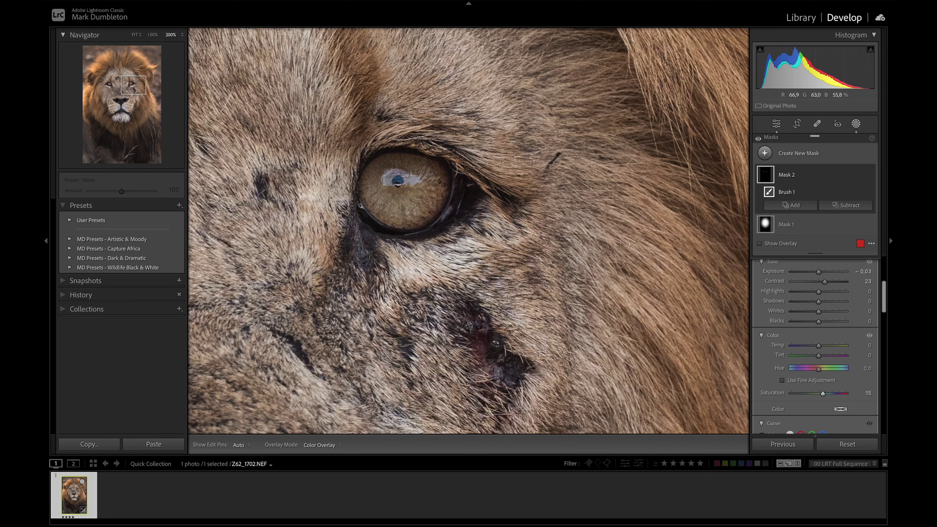
click(766, 155)
click(786, 239)
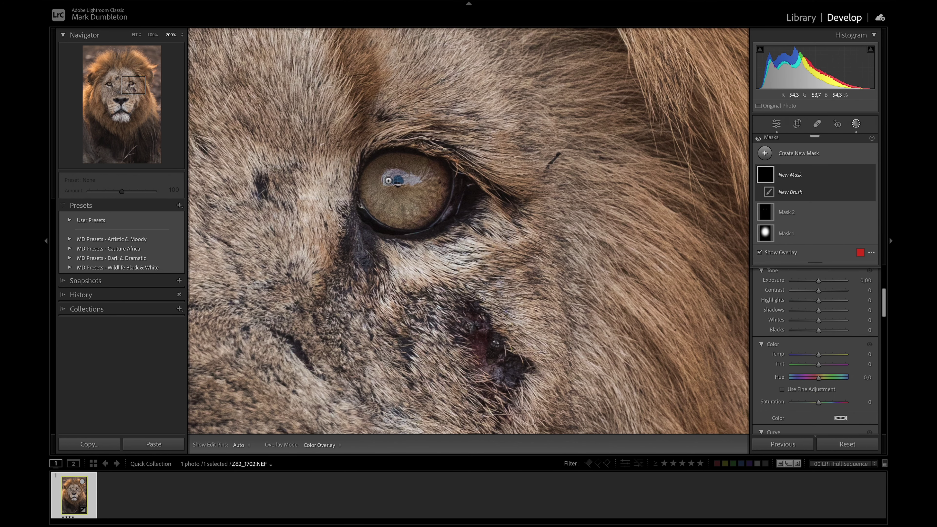
mouse_move(391, 180)
mouse_down()
mouse_move(421, 177)
mouse_move(395, 177)
mouse_up()
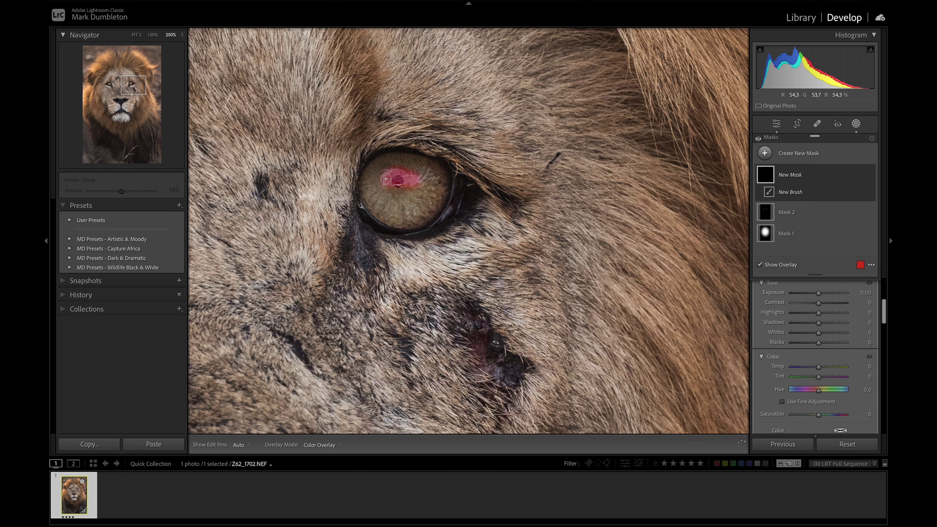
click(109, 84)
key(h)
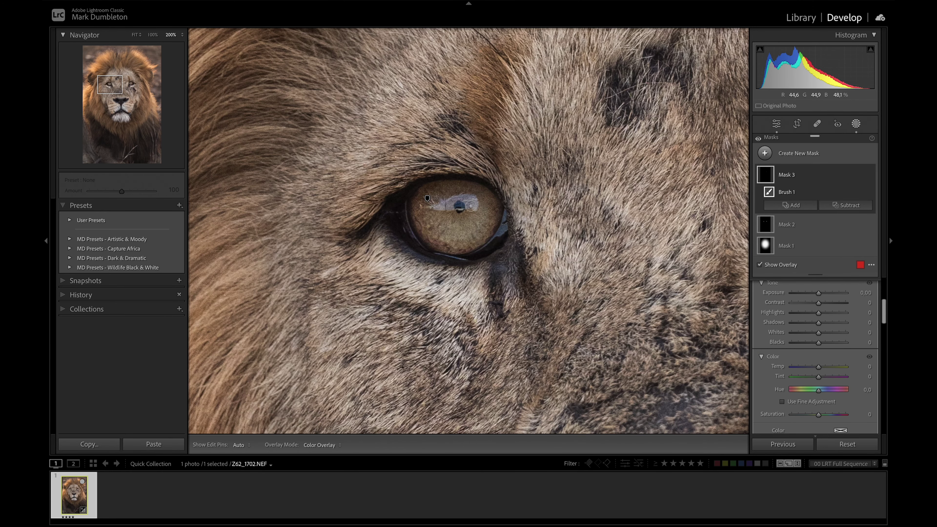
mouse_move(475, 202)
mouse_down()
mouse_move(436, 206)
mouse_move(468, 203)
mouse_up()
Step: Set the catchlight mask's Whites, raising to 43 then settling at +23
drag(819, 333, 830, 334)
key(z)
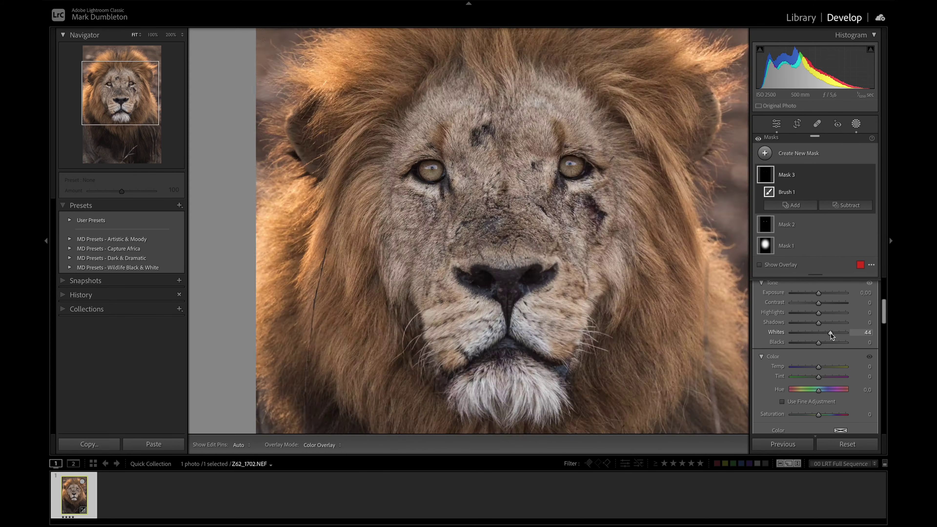
drag(831, 334, 825, 335)
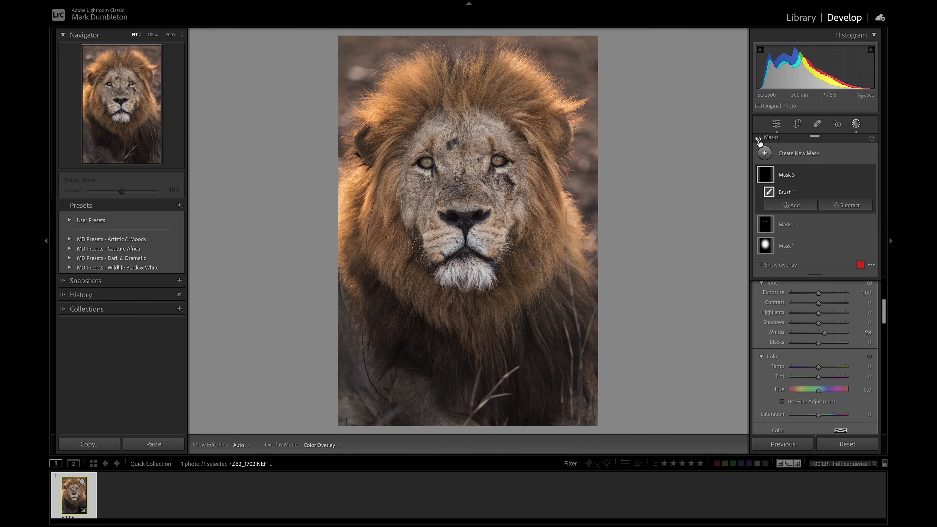
Step: Draw a new radial gradient mask around the lion's face
click(858, 125)
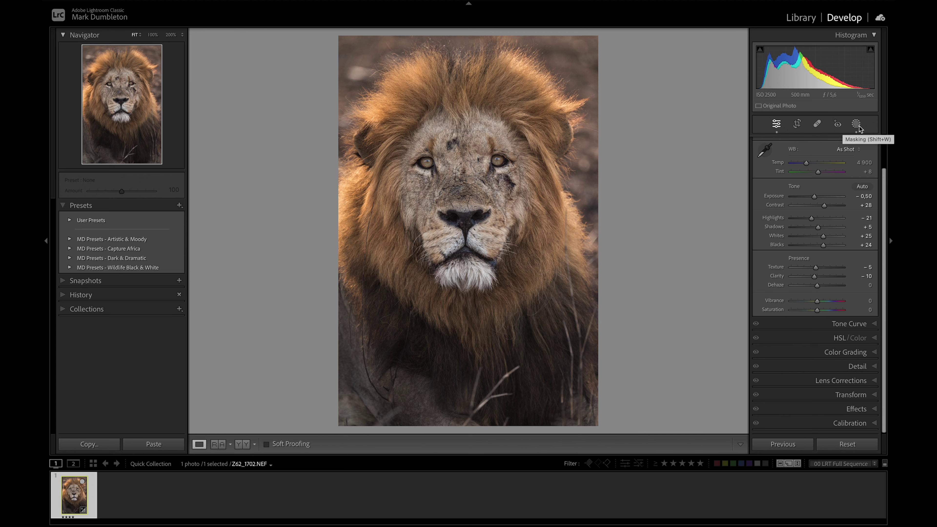
click(857, 125)
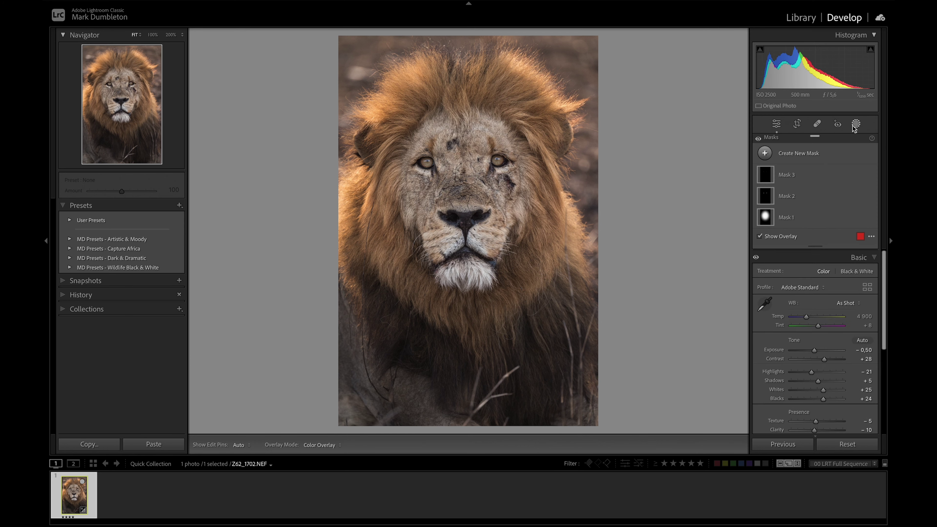
click(764, 153)
click(794, 262)
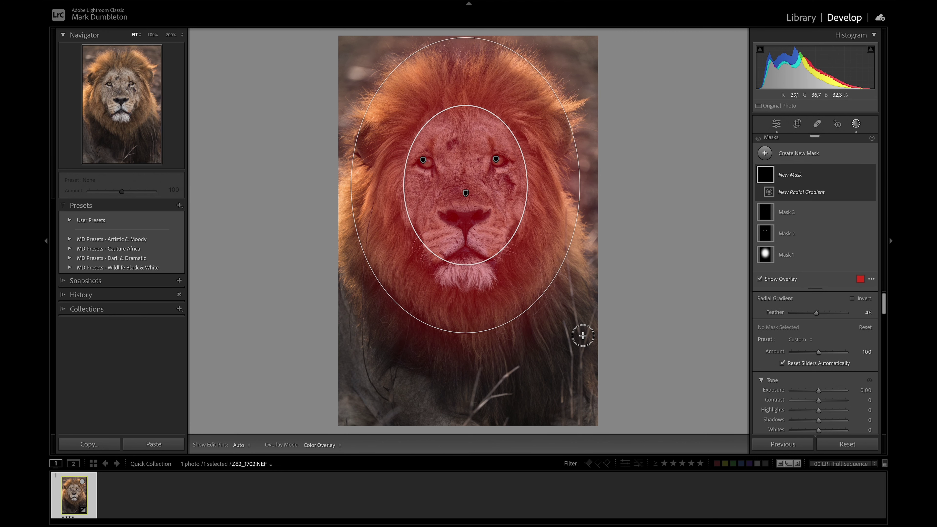
drag(582, 335, 594, 346)
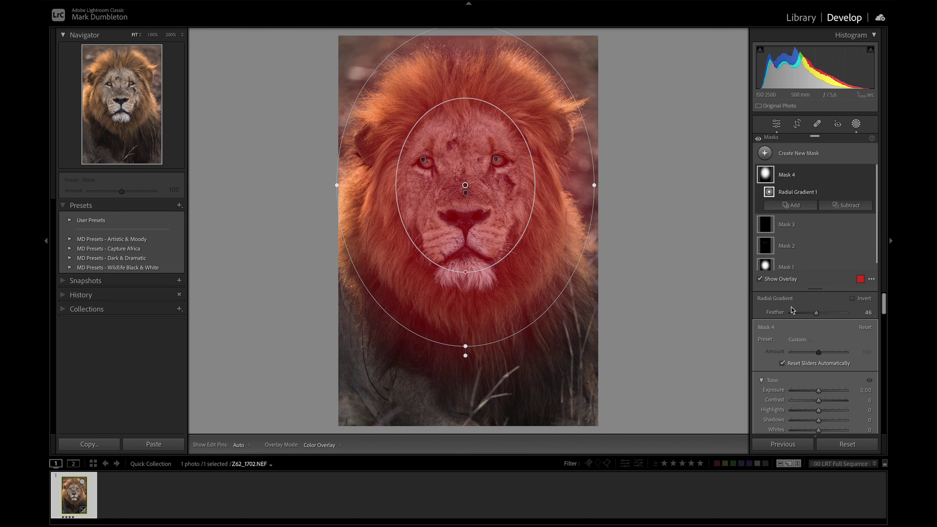
Step: Invert the gradient, set Feather 31, stretch it over chest and mane, and set Exposure -0.68
click(852, 298)
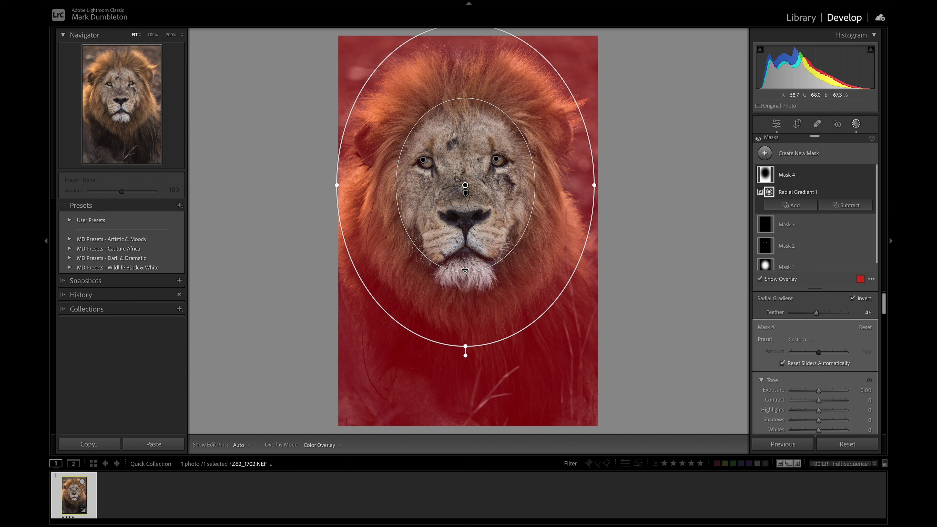
drag(464, 270, 465, 296)
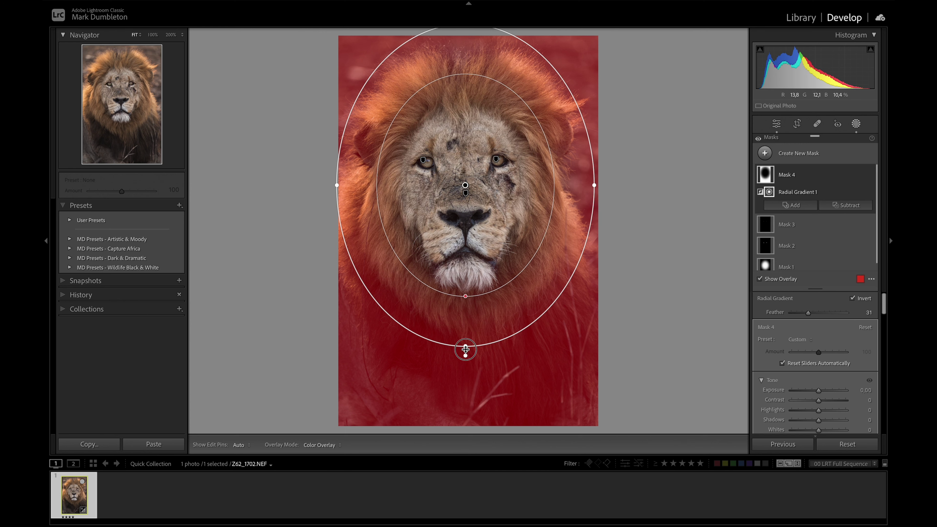
drag(466, 350, 465, 357)
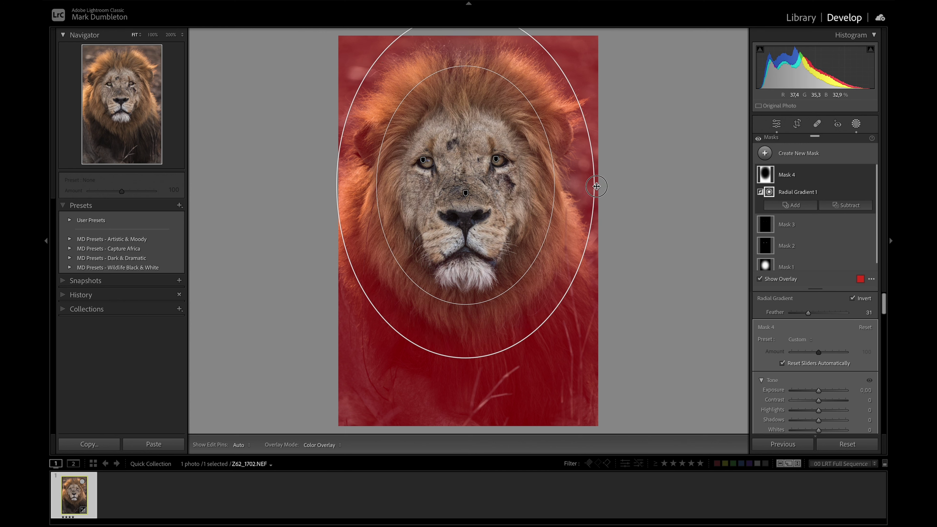
drag(596, 186, 607, 184)
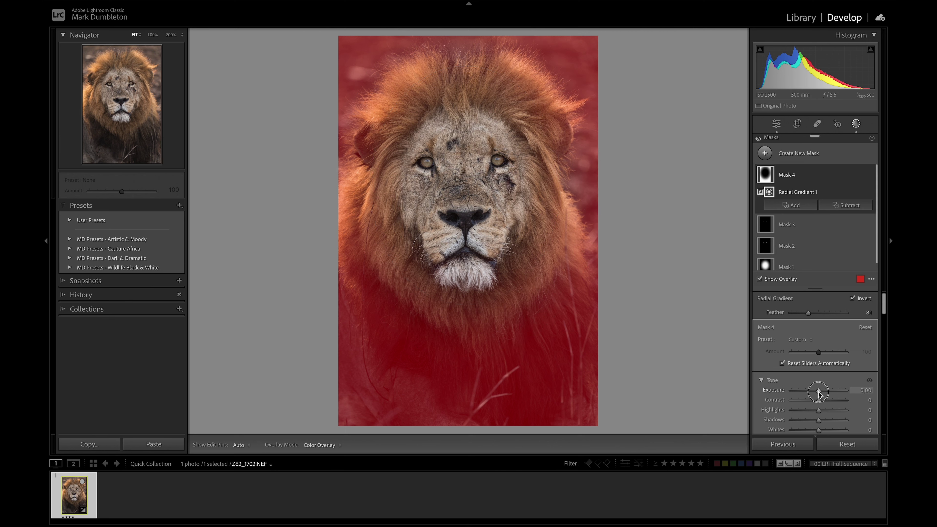
drag(818, 392, 815, 393)
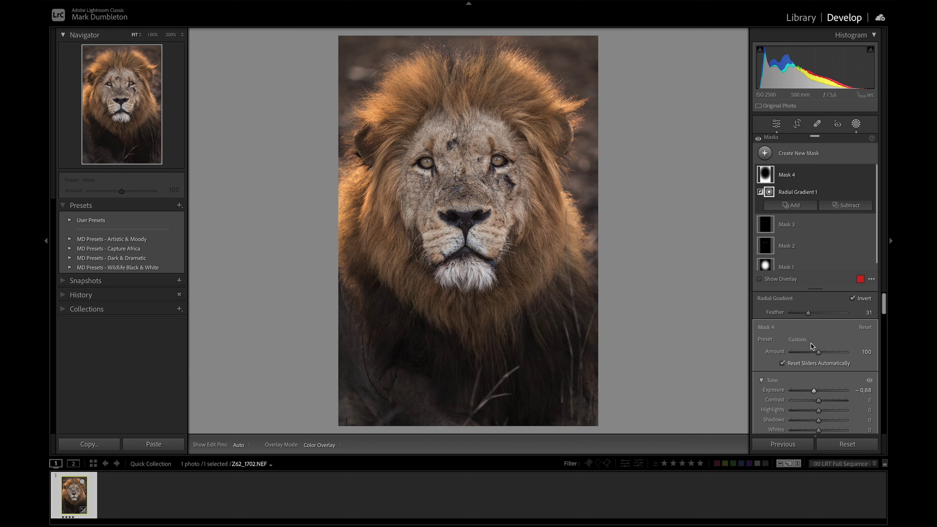
scroll(813, 384, down, 3)
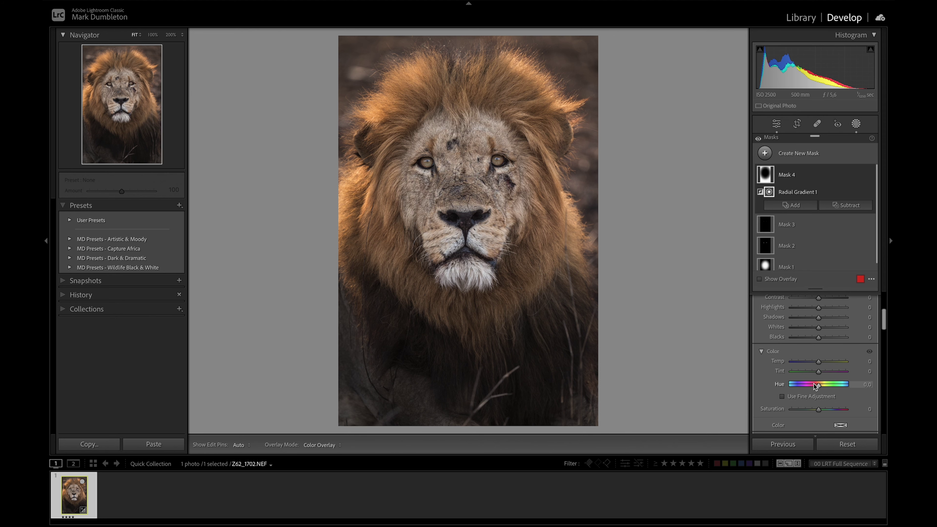
Step: Add two RGB tone curve points, set to 74/76 and 162/171
click(855, 123)
click(837, 324)
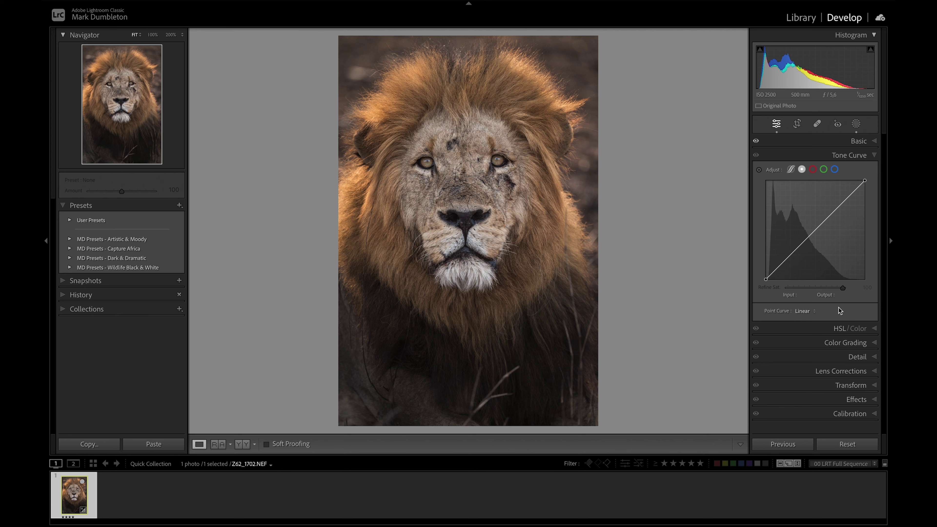
click(829, 214)
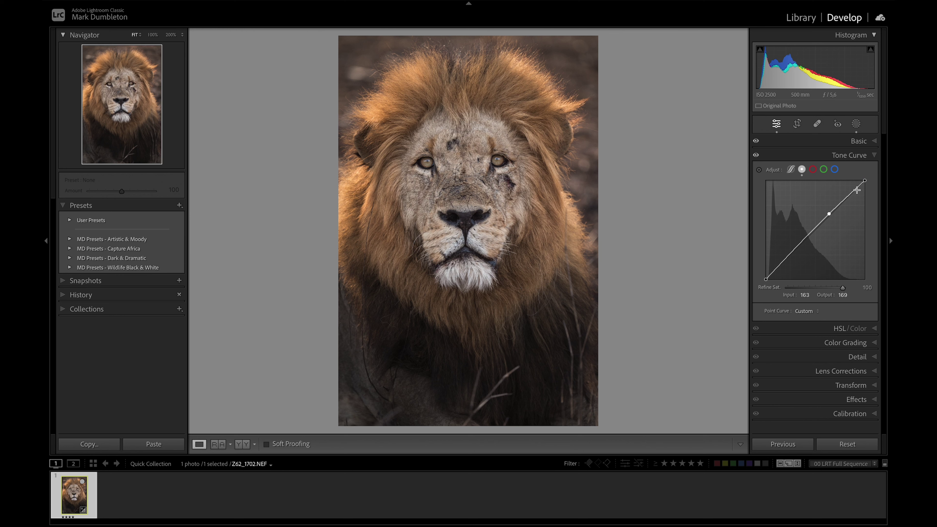
click(794, 251)
drag(794, 250, 794, 250)
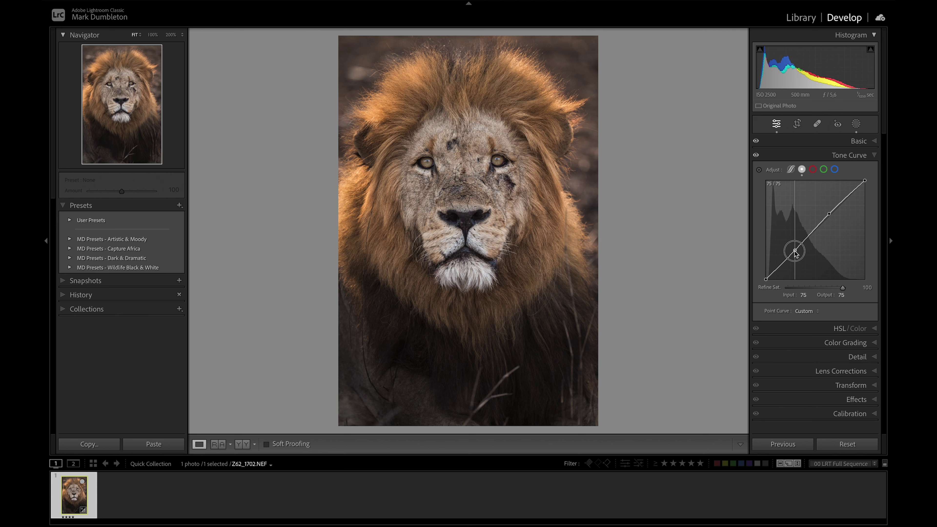
drag(828, 214, 829, 213)
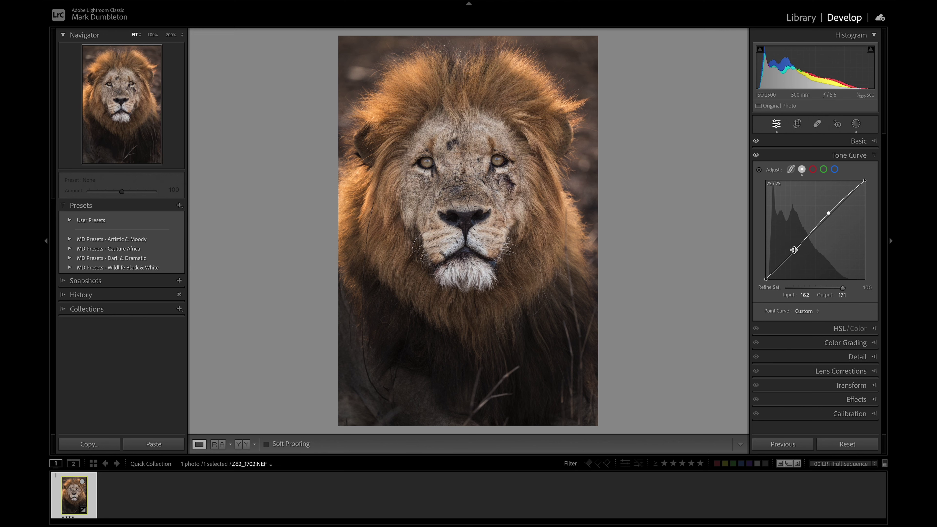
drag(793, 250, 795, 250)
Step: Set Blacks to +39 and Exposure to -0.55, and cool Temp to about 4789
click(855, 141)
drag(821, 282, 825, 283)
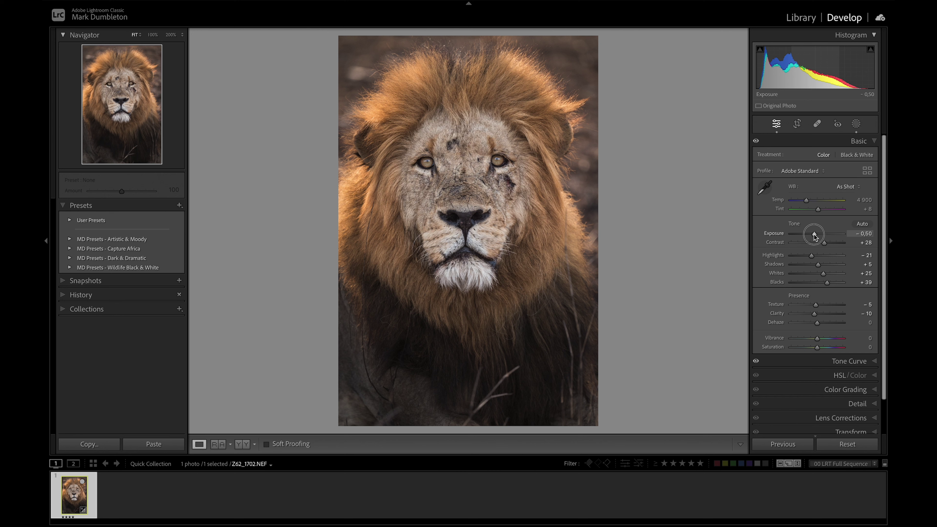
drag(815, 234, 813, 234)
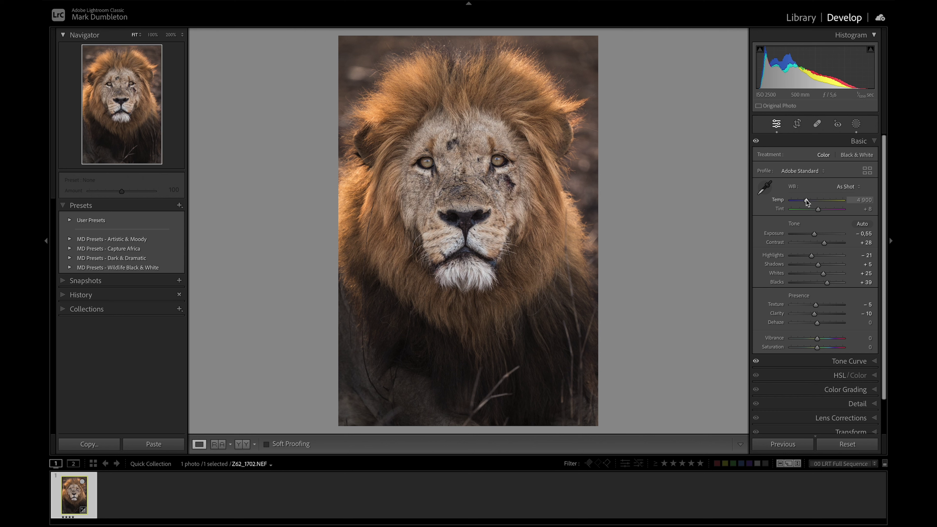
drag(806, 200, 818, 209)
Step: Grade the shadows blue (hue 221, saturation 23, luminance -17) with Balance +29
click(844, 389)
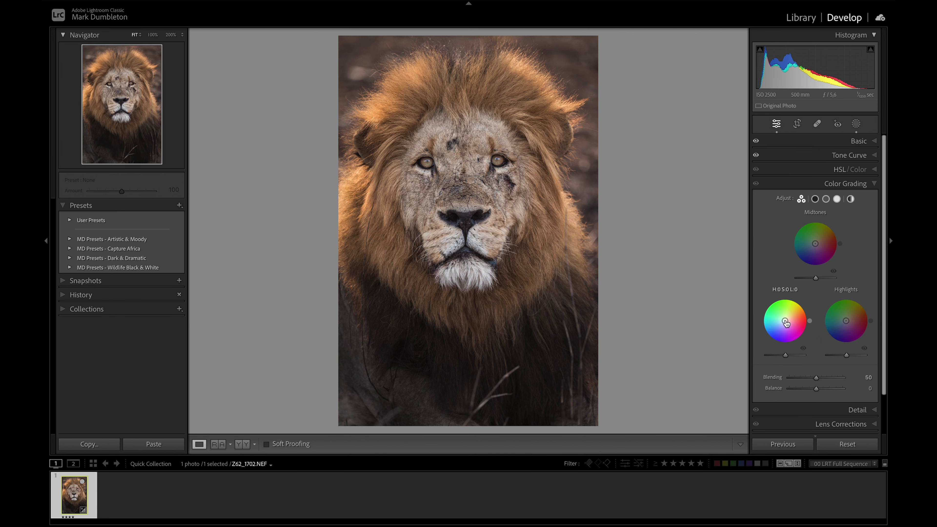
drag(786, 323, 781, 324)
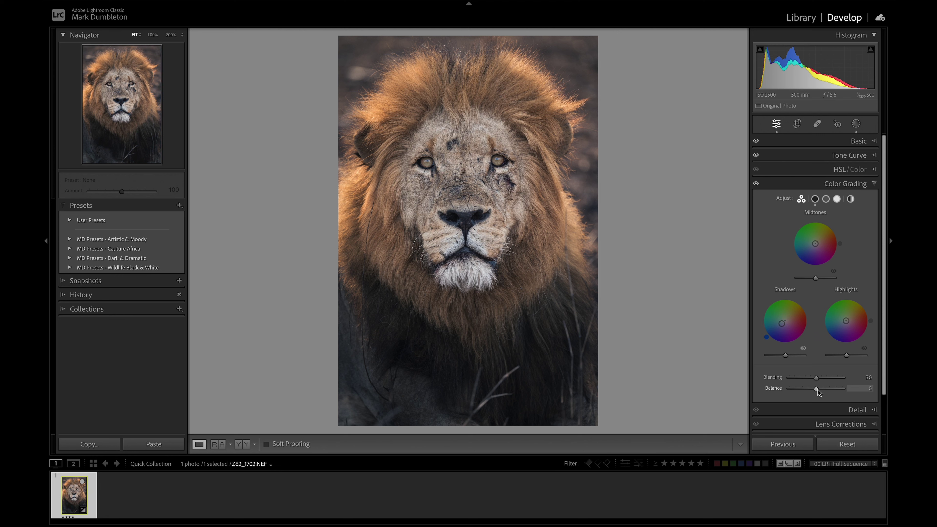
click(817, 388)
drag(817, 390, 825, 390)
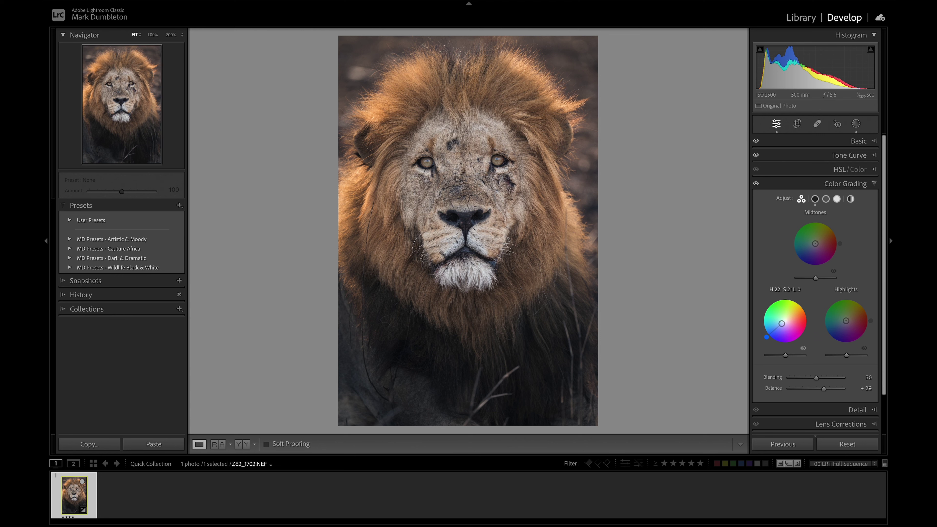
drag(782, 323, 781, 325)
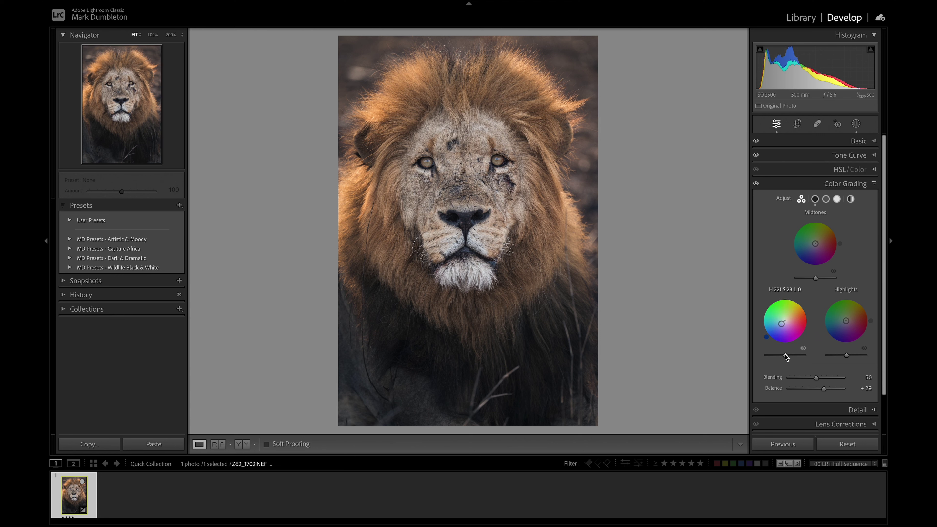
drag(784, 355, 783, 357)
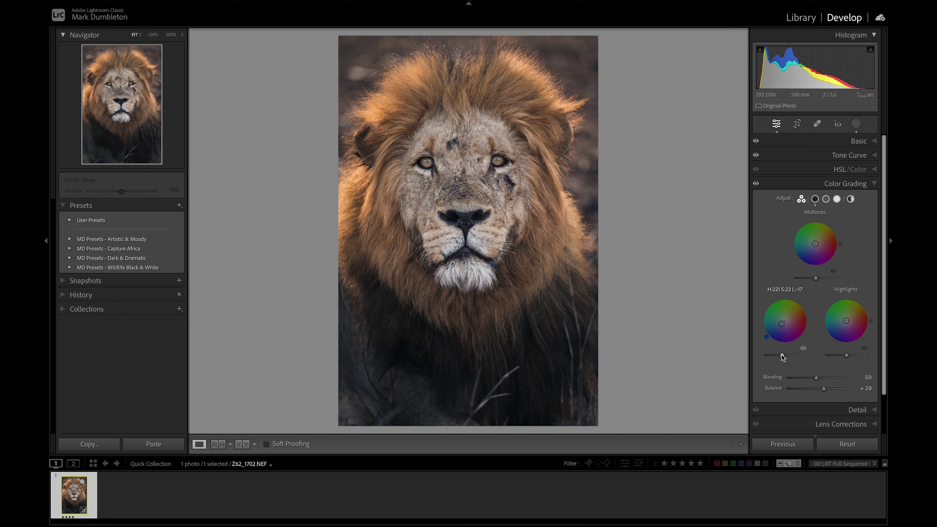
Step: Expand the Detail panel and zoom to 200% on the lion's eye
scroll(874, 384, down, 2)
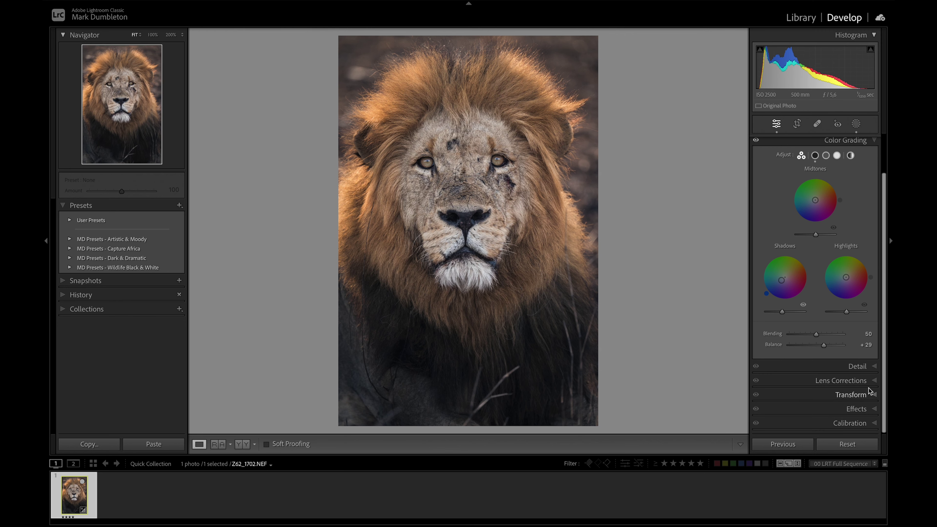
click(862, 384)
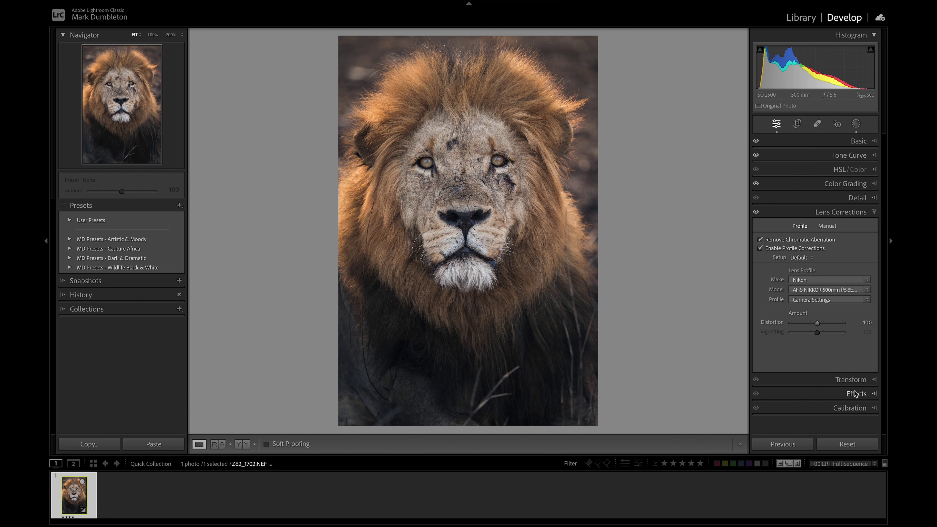
click(860, 199)
click(438, 161)
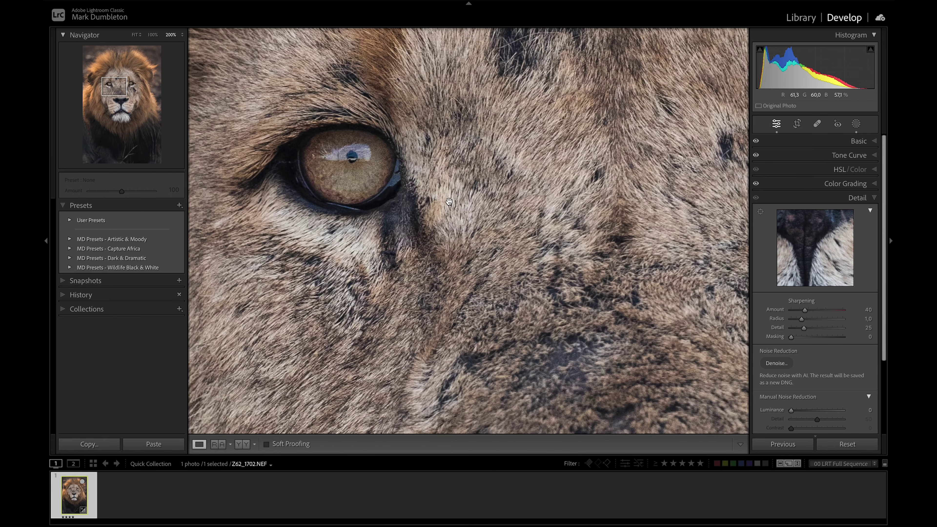
drag(450, 202, 498, 232)
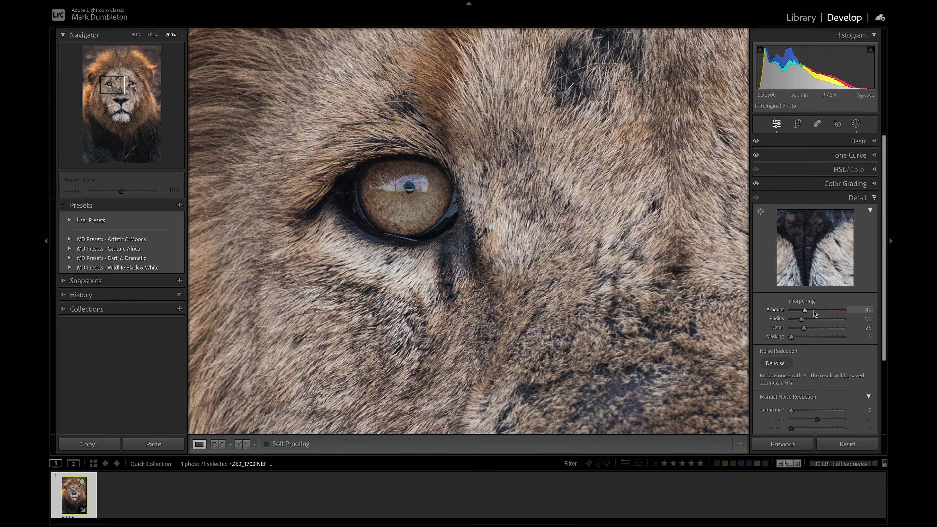
Step: Set sharpening Amount 59, Radius 0.8, Detail 27 and Masking 61, previewing with Alt
drag(806, 312, 825, 340)
key(alt)
key(z)
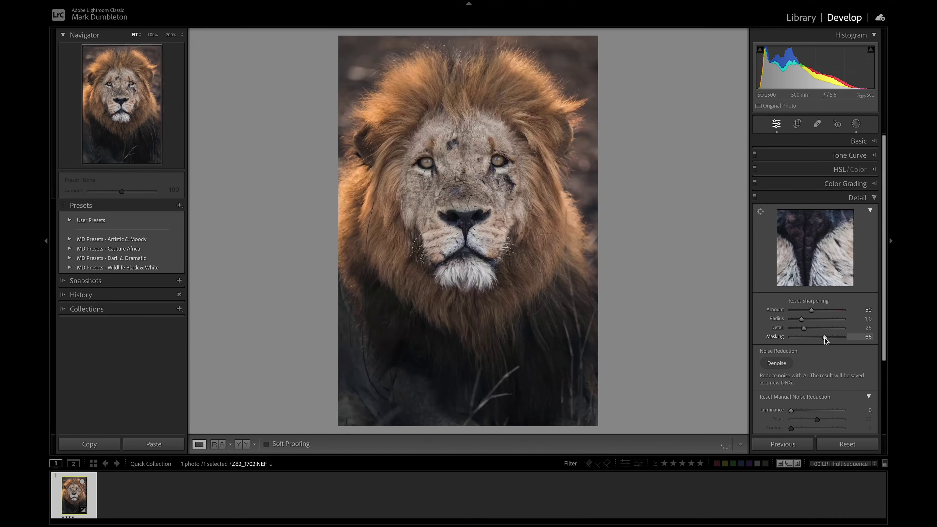
alt+click(824, 339)
drag(825, 339, 805, 331)
Step: Boost the photo's Vibrance in the Basic panel
click(843, 185)
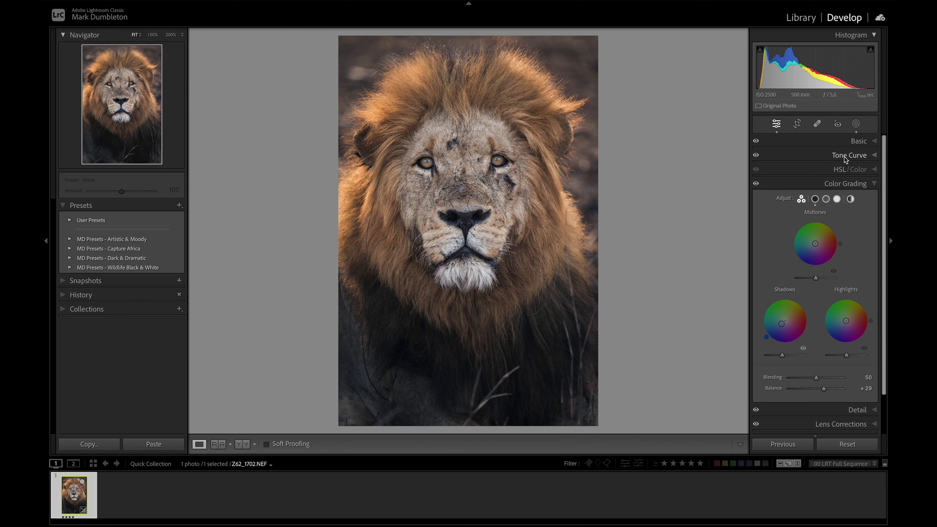
click(843, 170)
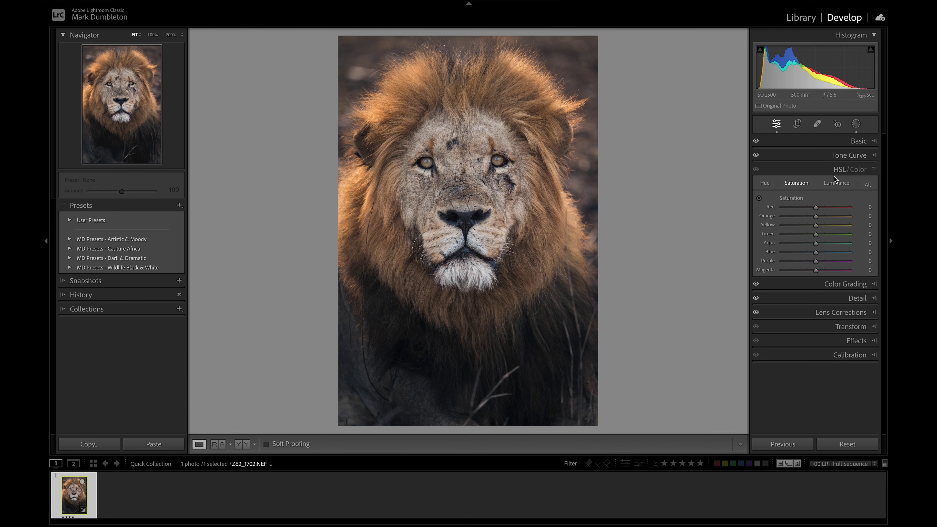
click(859, 142)
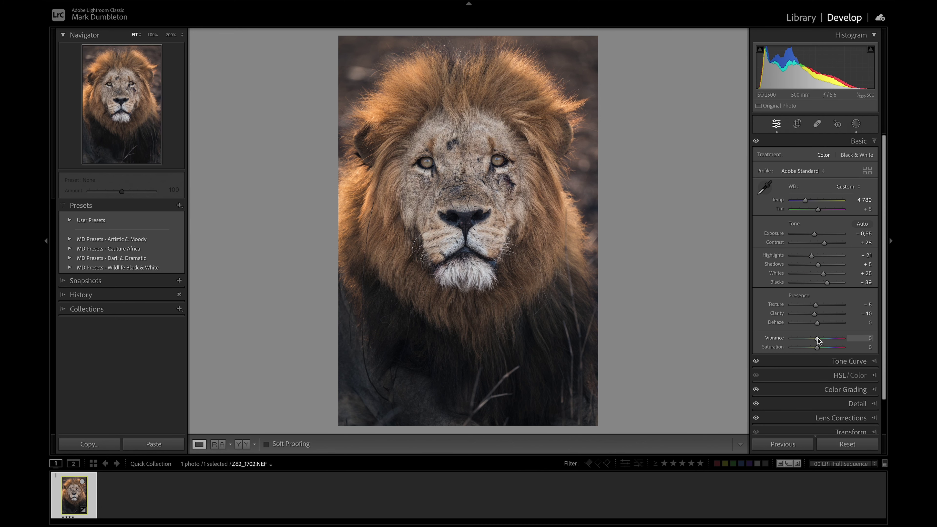
drag(818, 338, 821, 338)
click(820, 337)
Step: With the HSL targeted tool on the mane, set Orange/Yellow hue −5/−2, saturation +7/+2
click(808, 375)
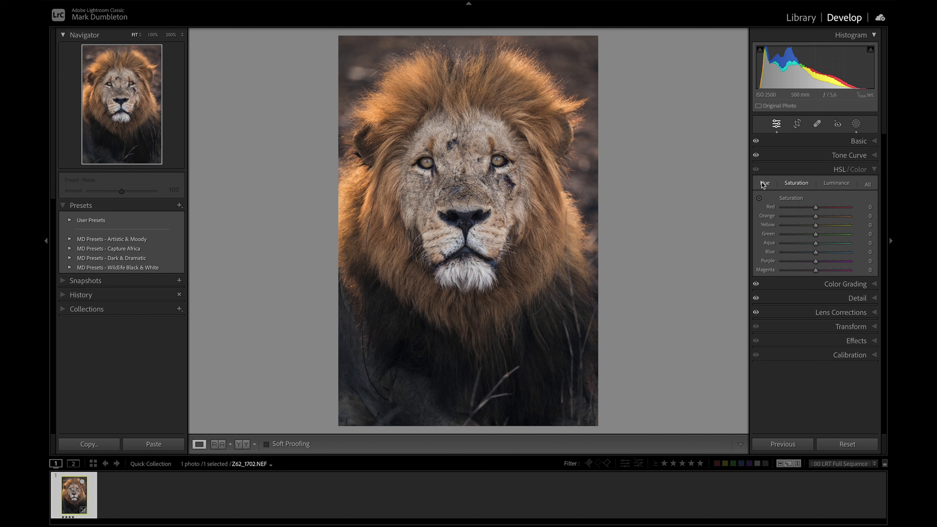
click(761, 183)
click(759, 199)
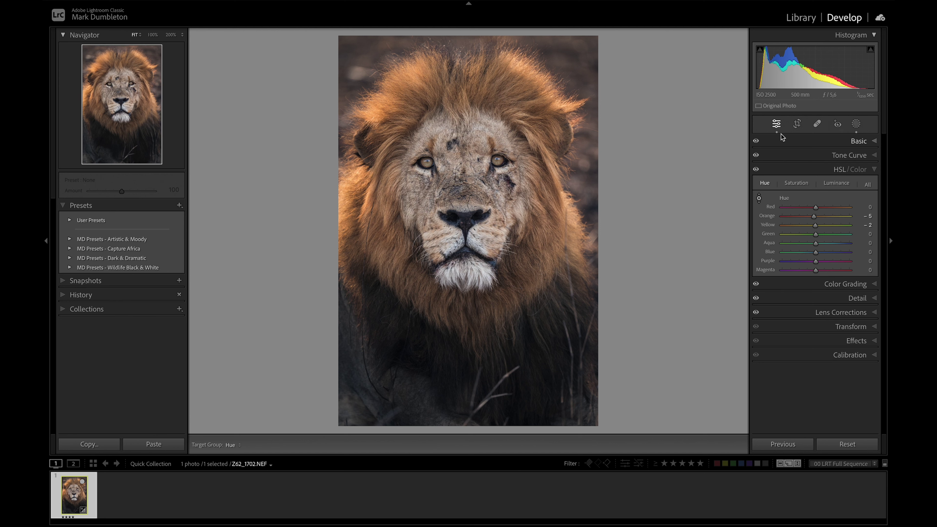
click(797, 183)
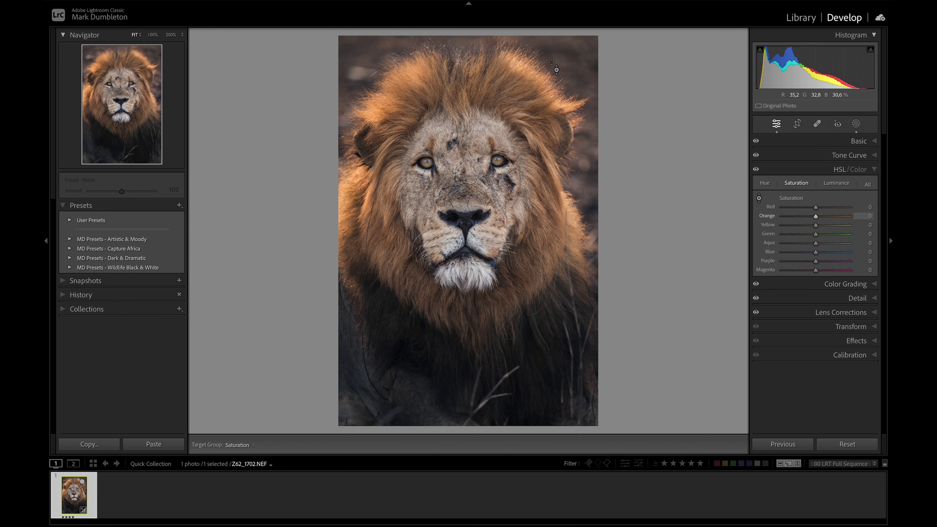
drag(539, 82, 539, 78)
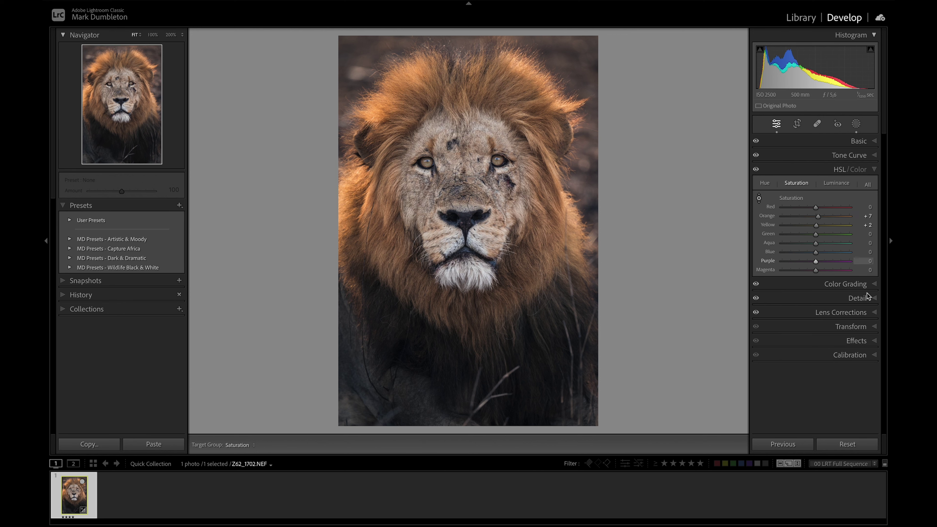
click(847, 283)
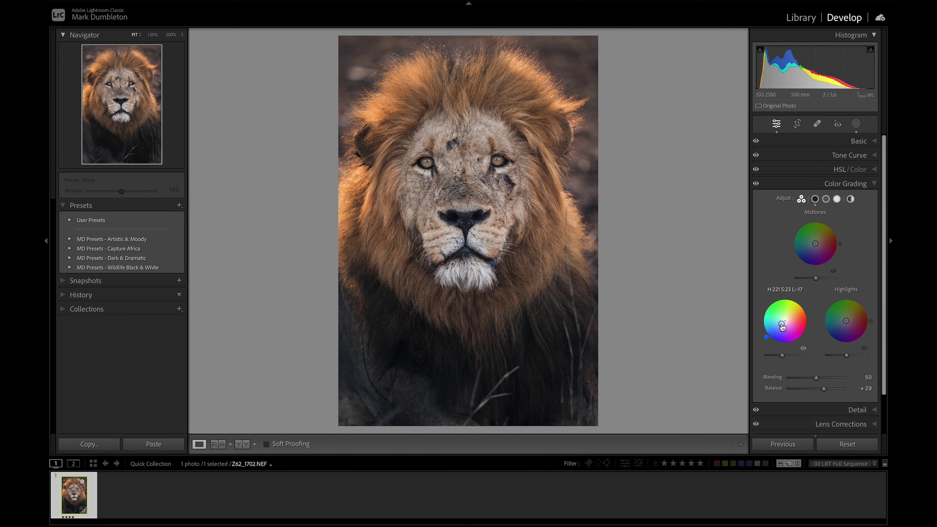
Step: Nudge the shadows slightly bluer, then set Exposure to −0.60 and Blacks to +47
drag(781, 324, 779, 326)
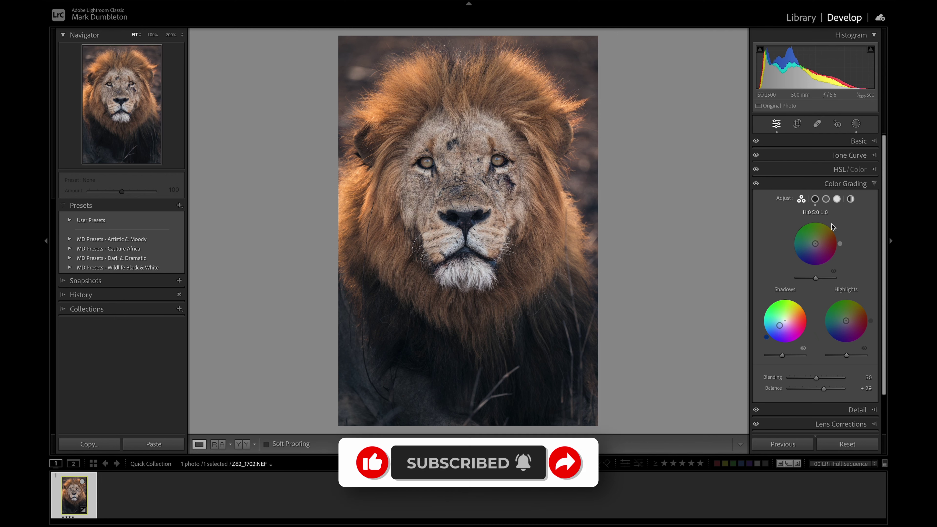
click(858, 141)
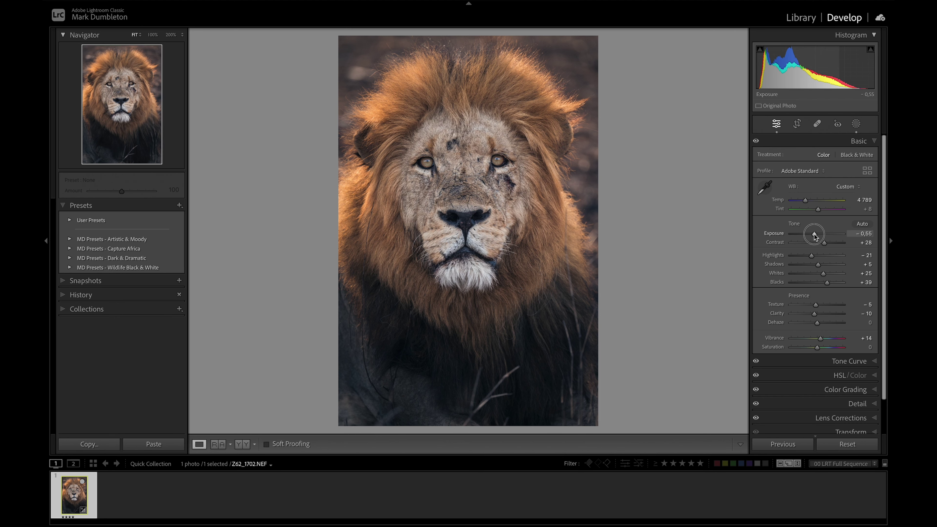
drag(814, 235, 814, 235)
drag(827, 285, 829, 285)
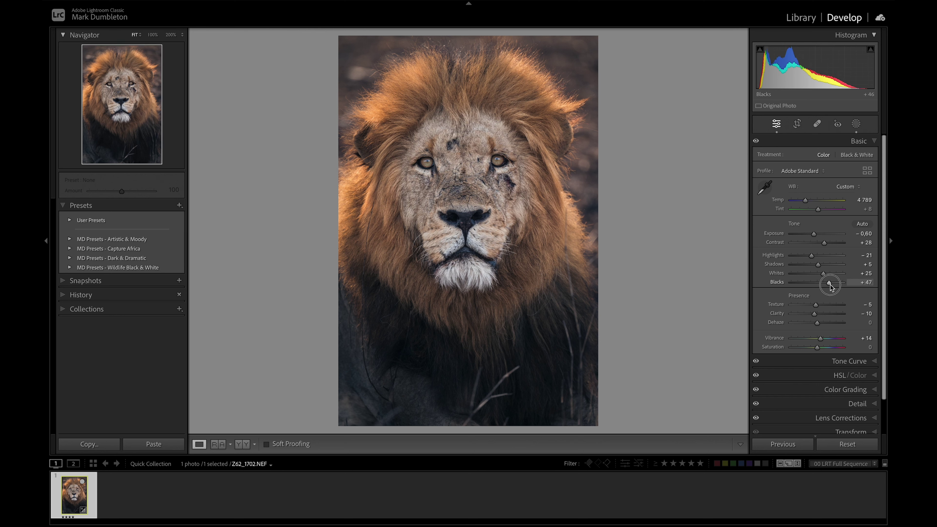
Step: Add a radial gradient mask over the top-left corner at 12.5% zoom, with Exposure +0.59
click(856, 124)
click(770, 156)
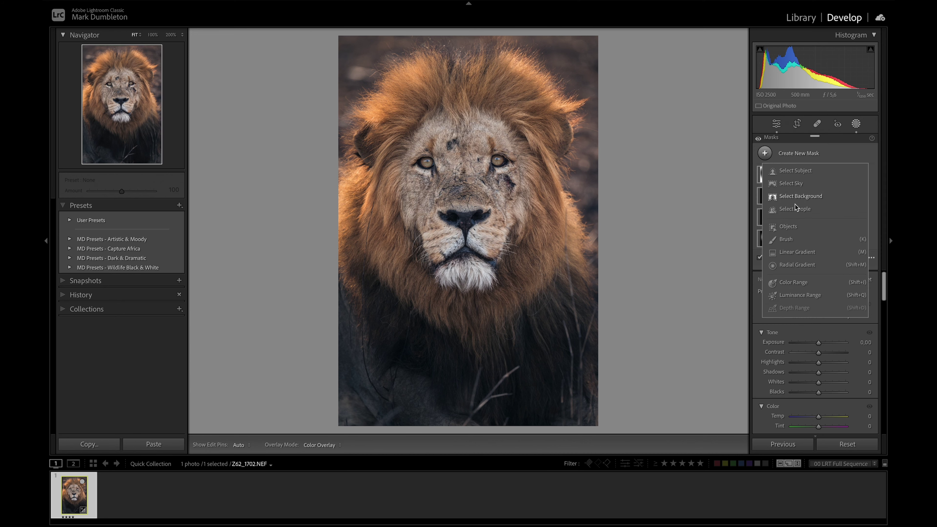
click(797, 265)
click(182, 34)
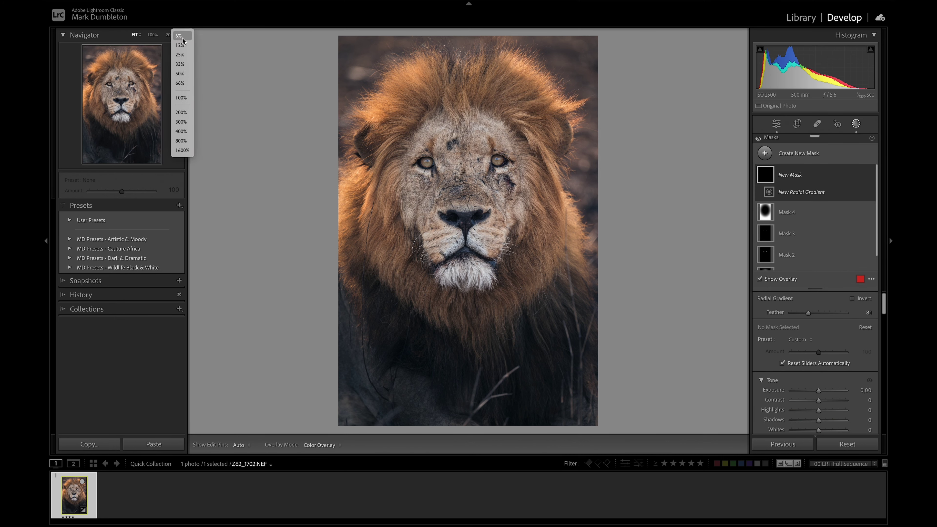
click(181, 47)
drag(376, 92, 441, 152)
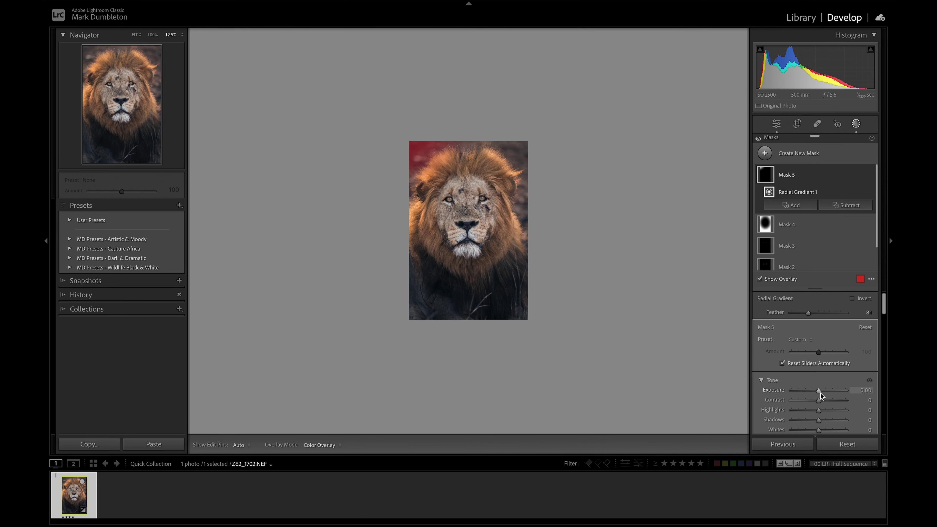
drag(820, 393, 823, 393)
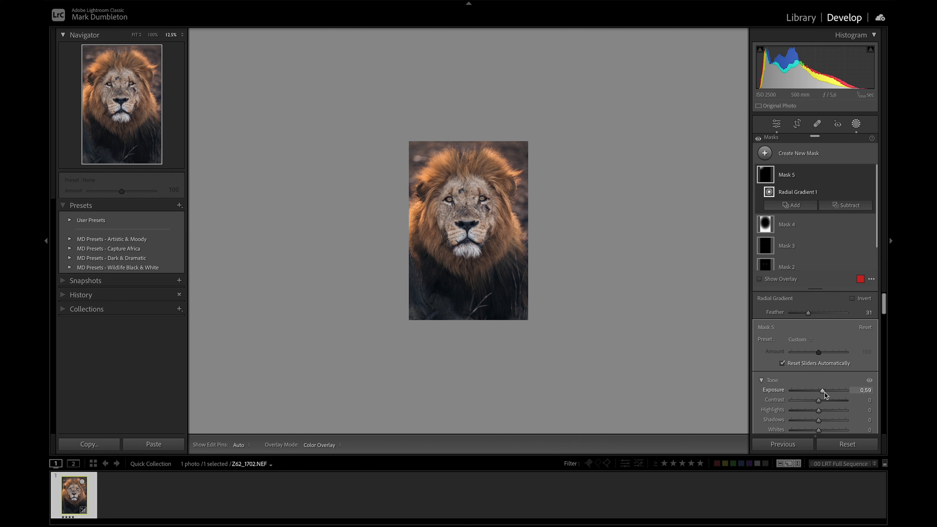
Step: Trim the crop from the right and bottom, rotate 1.41° to straighten, and apply it
key(r)
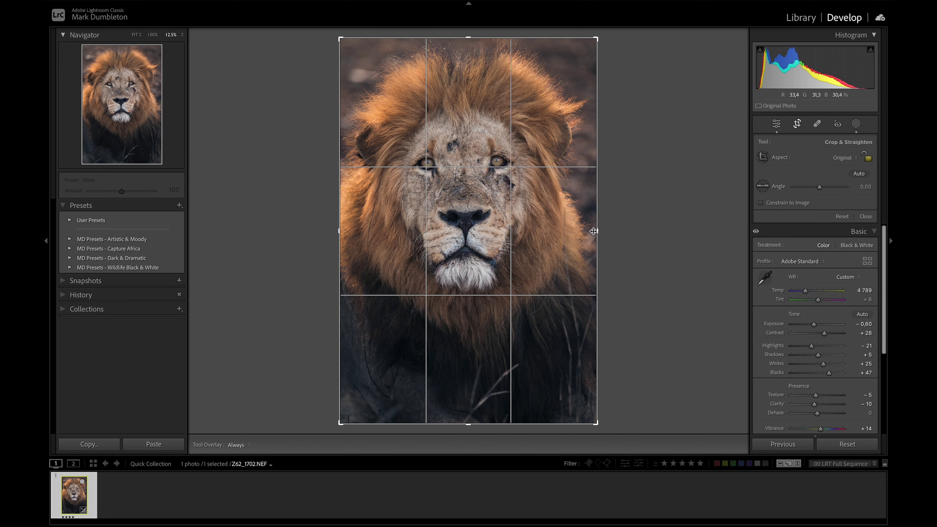
drag(595, 232, 585, 233)
drag(506, 430, 466, 415)
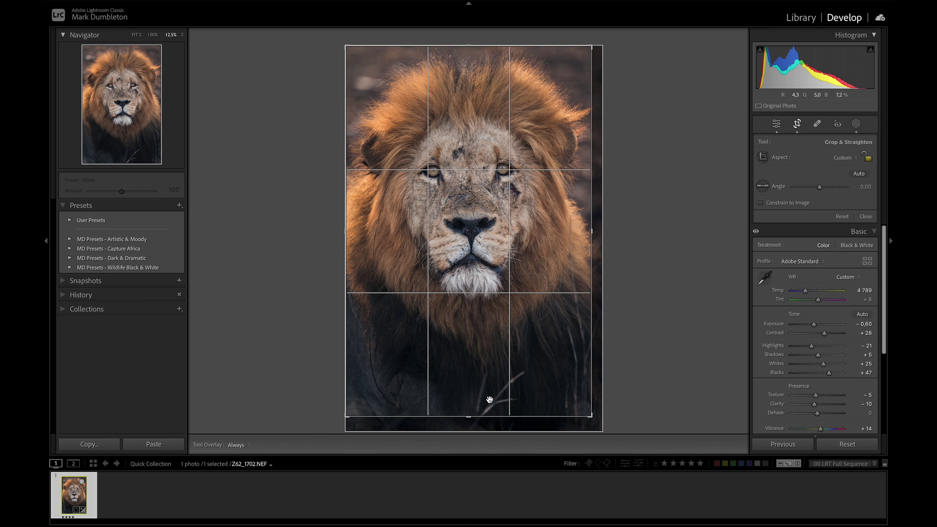
drag(474, 416, 473, 412)
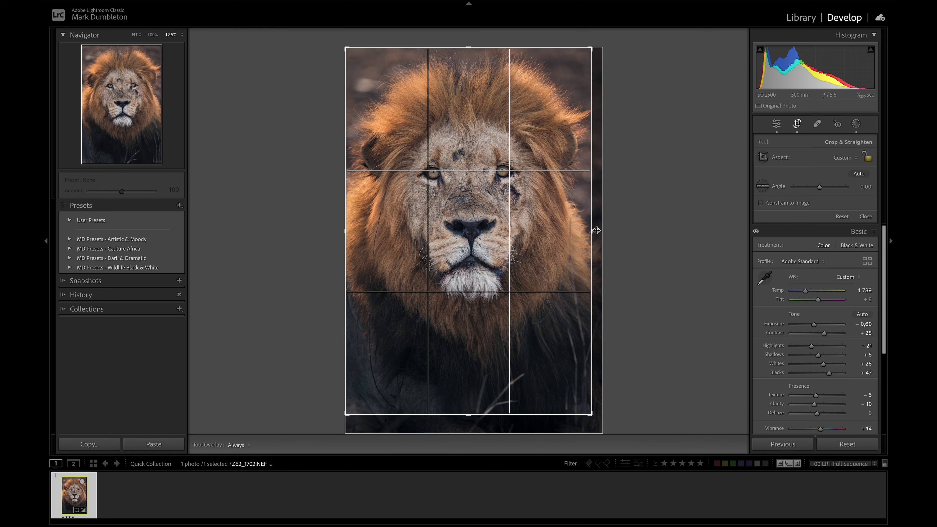
drag(591, 230, 589, 230)
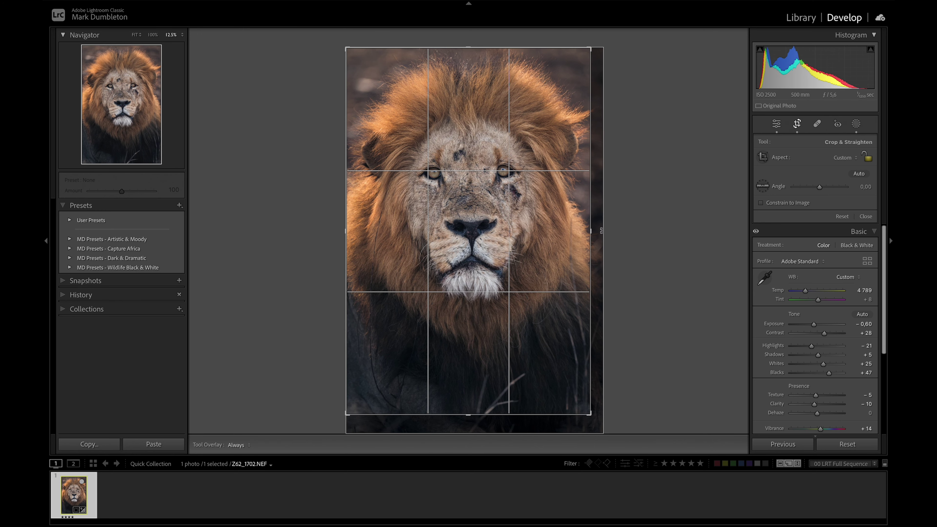
click(524, 232)
drag(604, 231, 603, 233)
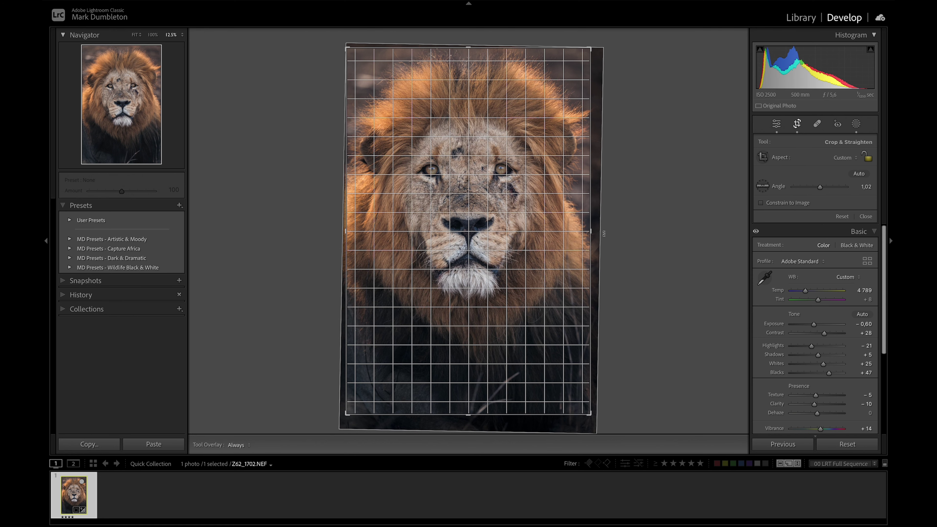
drag(604, 233, 604, 235)
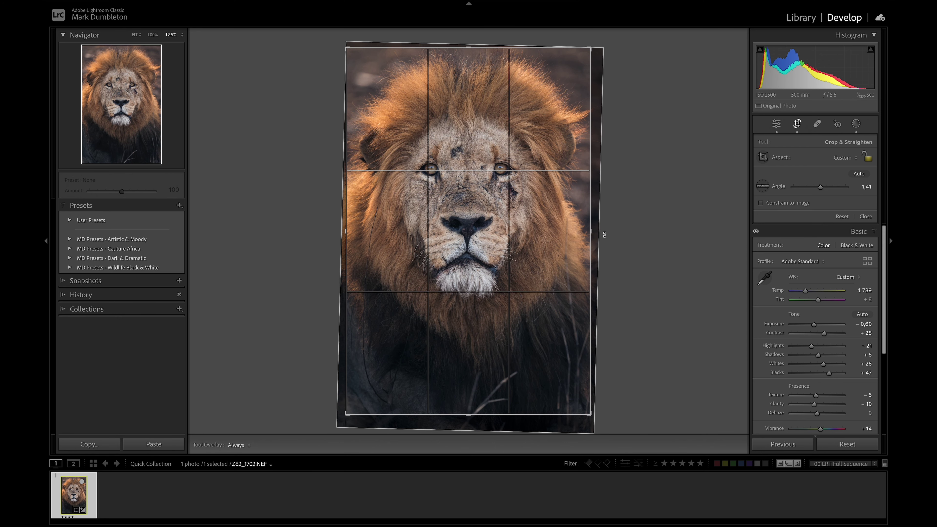
key(Return)
click(469, 233)
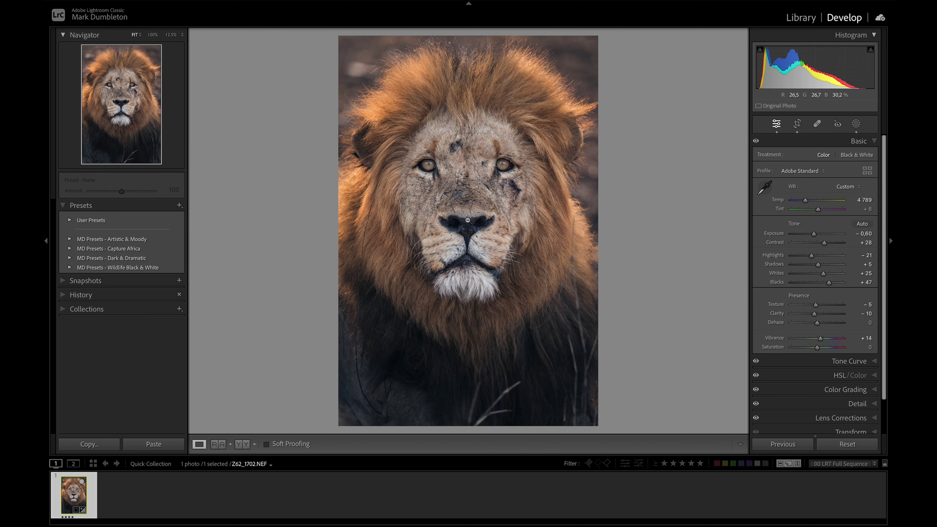
click(468, 220)
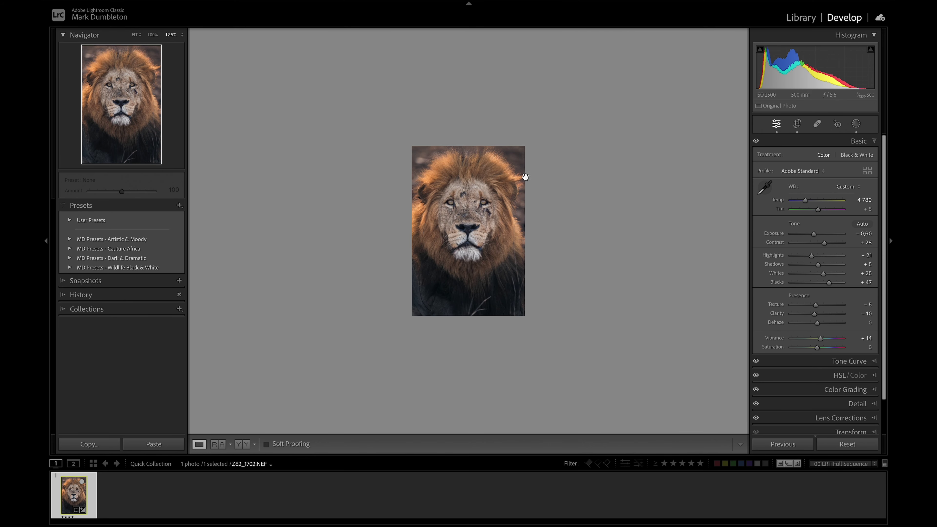
click(473, 225)
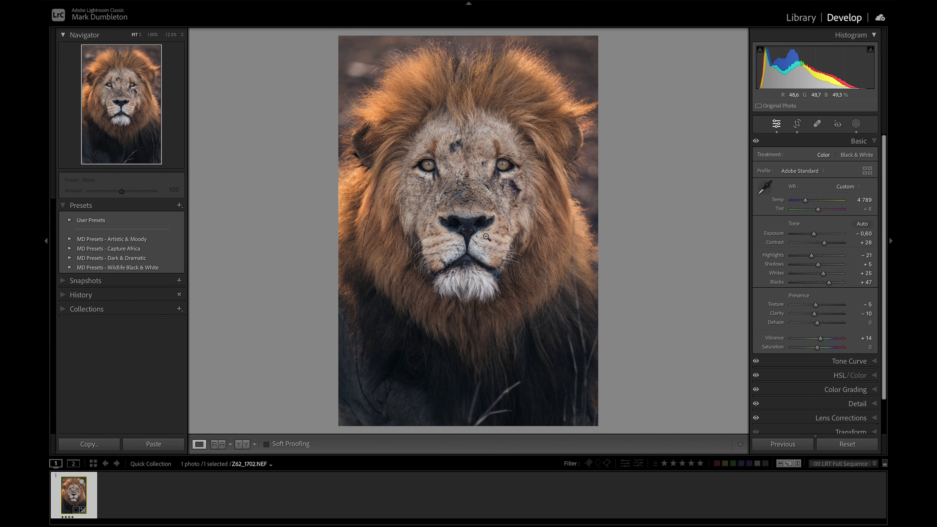
click(470, 212)
click(182, 34)
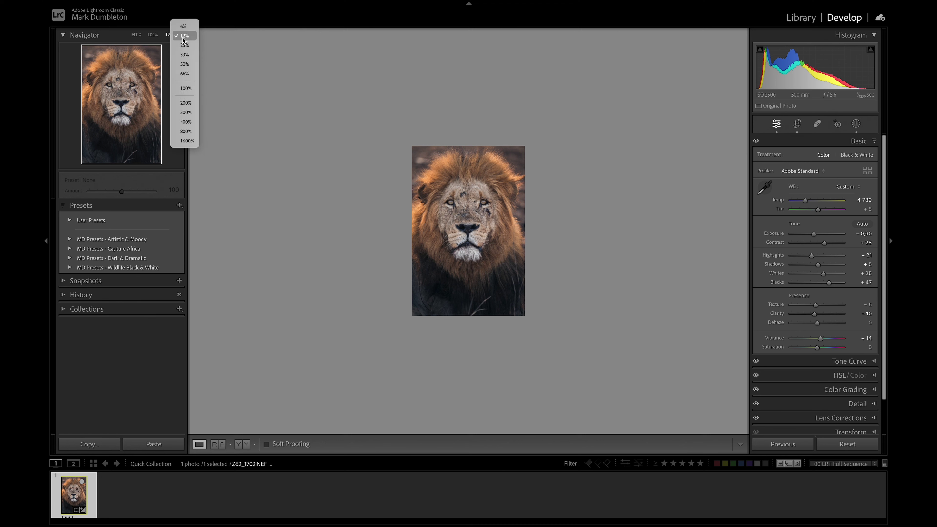
click(180, 26)
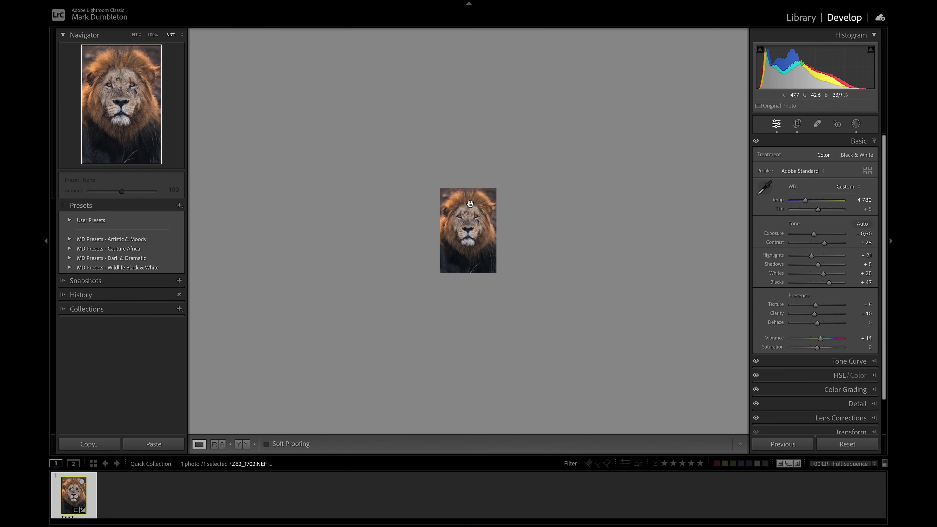
click(464, 228)
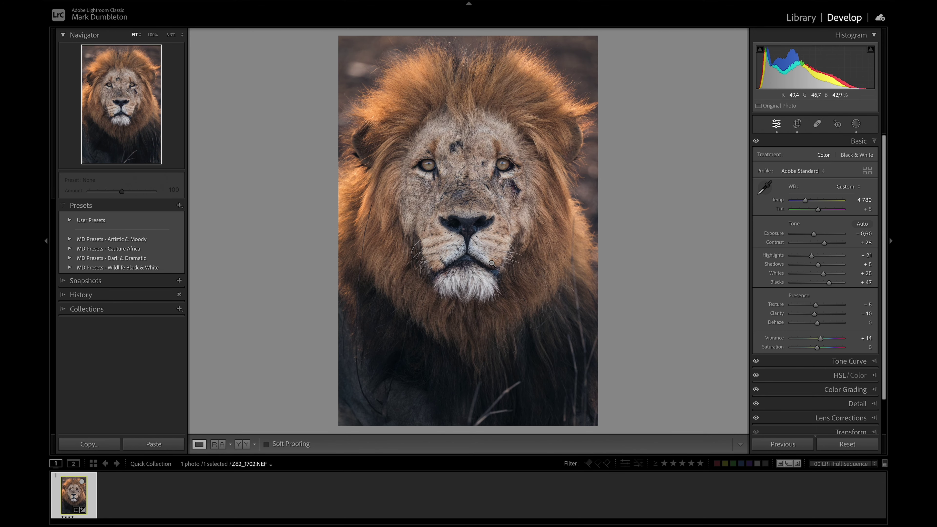
Step: Push the Color Grading shadows to Hue 221, Saturation 47, then compare with the Before view
click(848, 390)
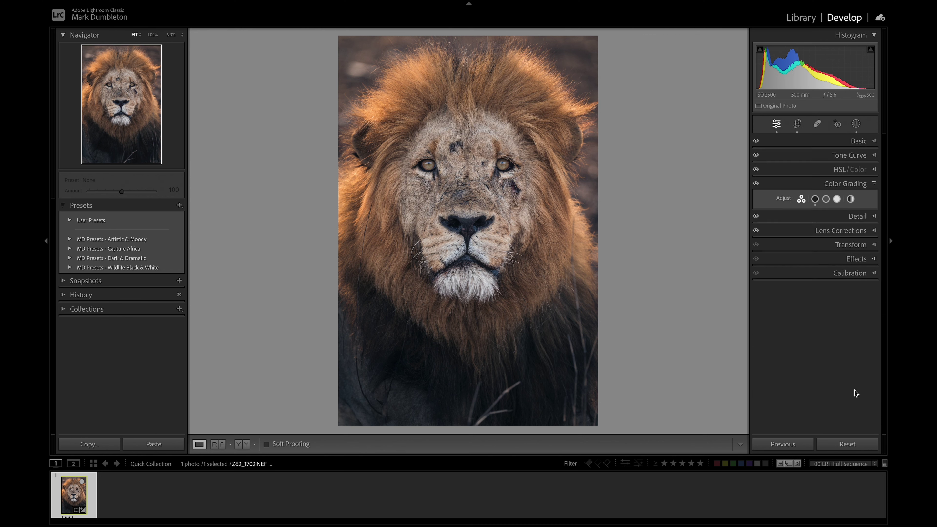
drag(779, 325, 778, 326)
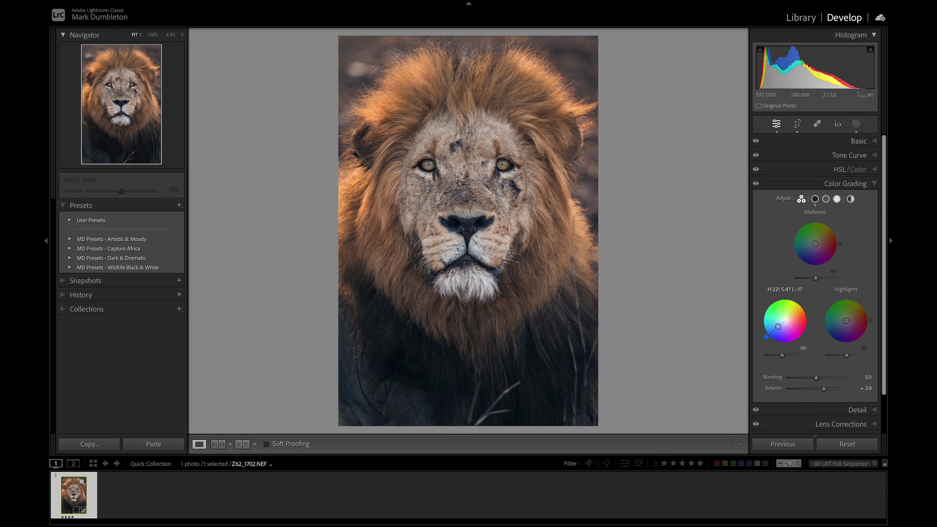
drag(778, 326, 778, 328)
key(backslash)
key(backslash)
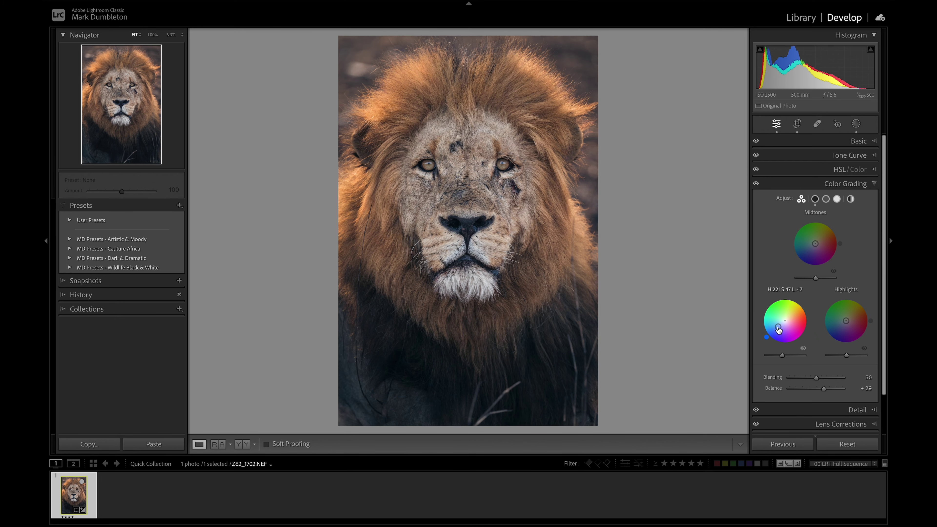